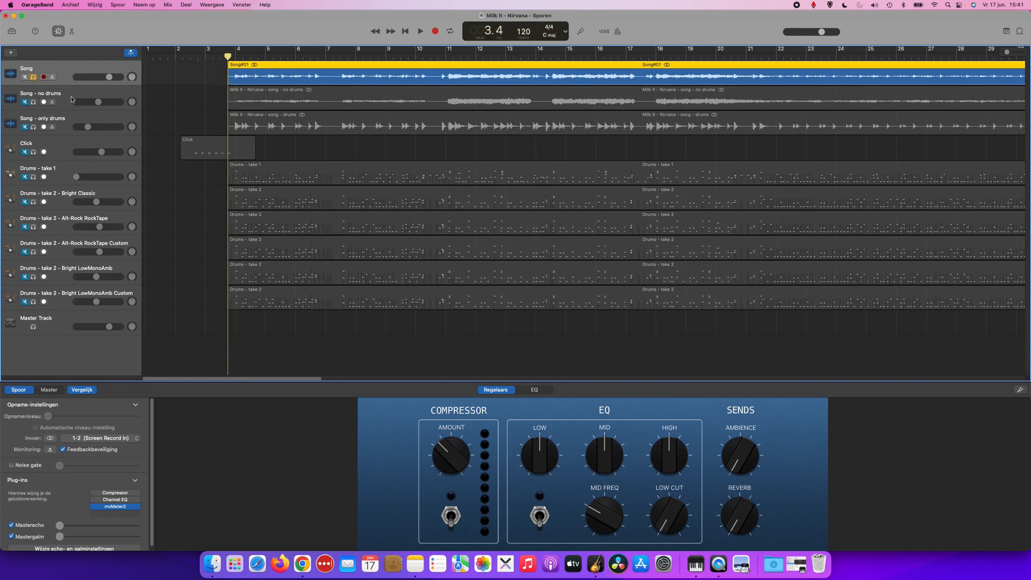
Switch to Moises in Chrome and play the separated song, lowering the Drums stem to -50 dB and restoring it to full volume.
{"action": "key", "text": "space"}
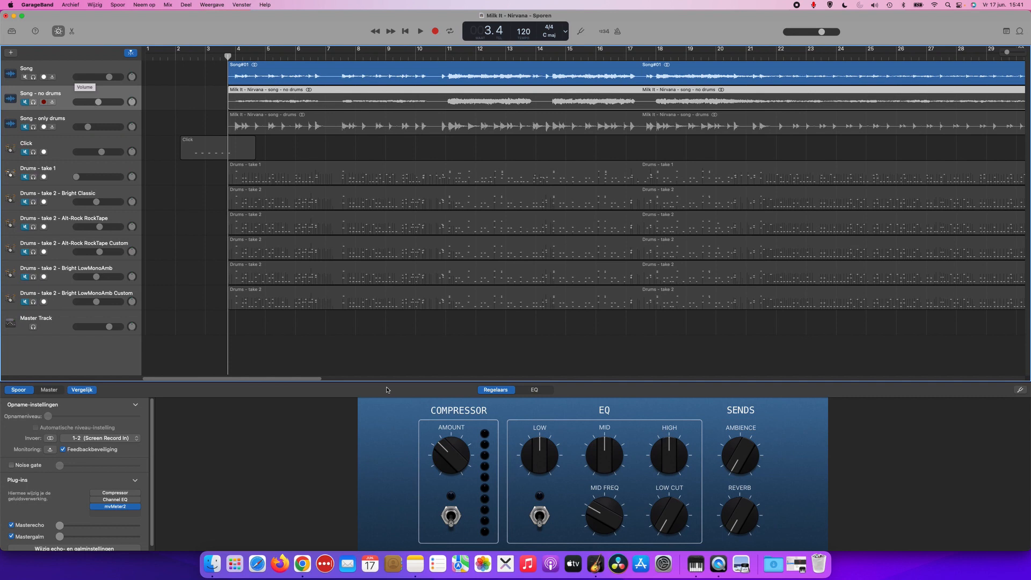
{"action": "left_click", "coordinate": [302, 564]}
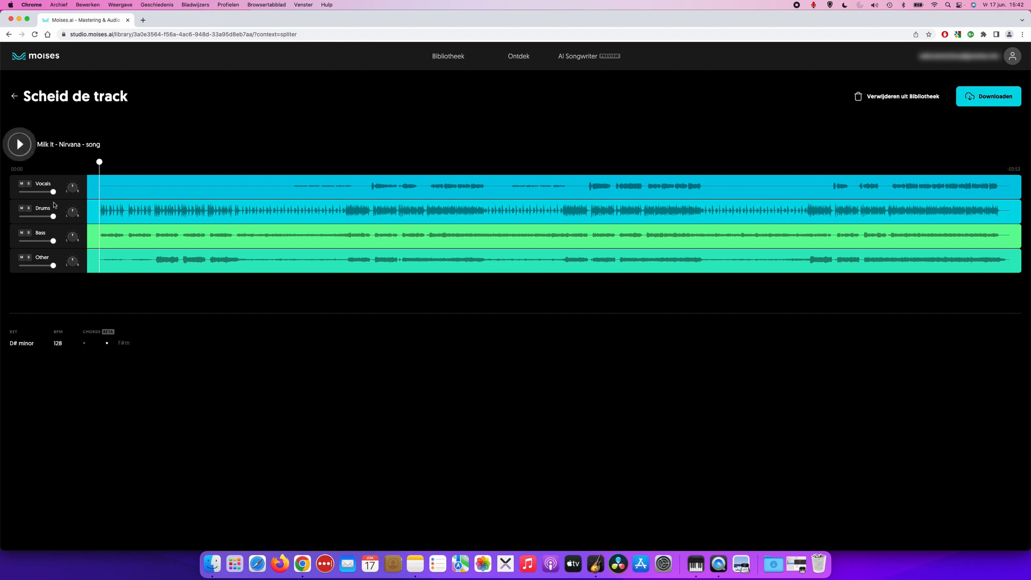
{"action": "left_click", "coordinate": [26, 149]}
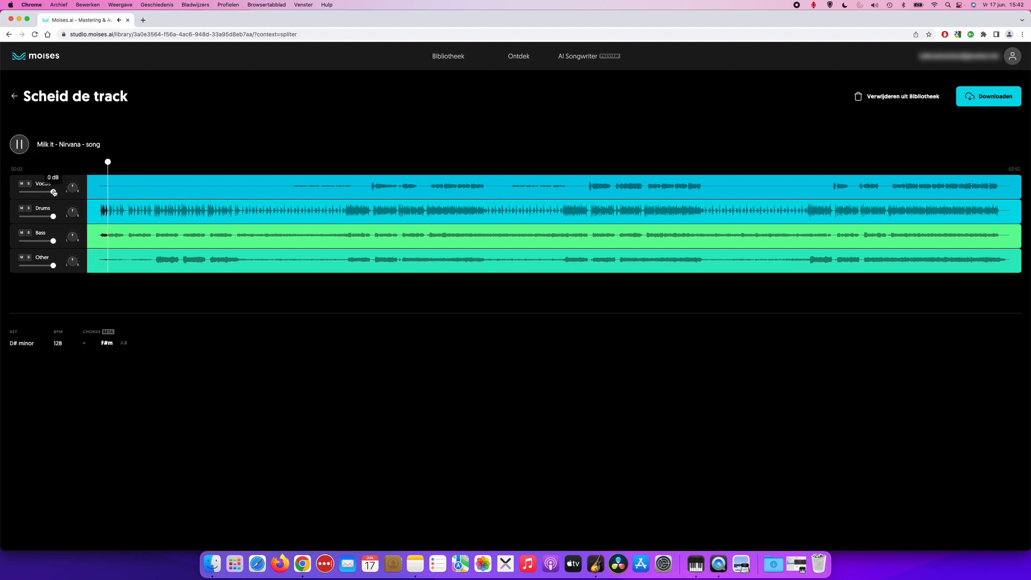
{"action": "mouse_move", "coordinate": [53, 217]}
{"action": "left_click_drag", "start_coordinate": [53, 218], "coordinate": [18, 217]}
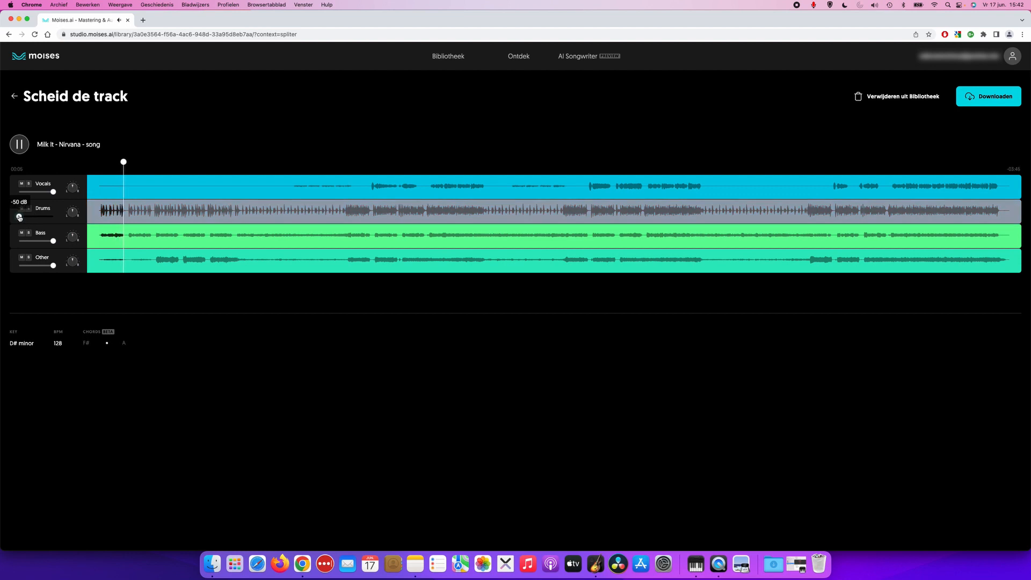
{"action": "left_click_drag", "start_coordinate": [20, 217], "coordinate": [57, 218]}
Audition the Drums, Other and Bass stems by soloing each one in turn, and clear the solo after each.
{"action": "left_click", "coordinate": [29, 209]}
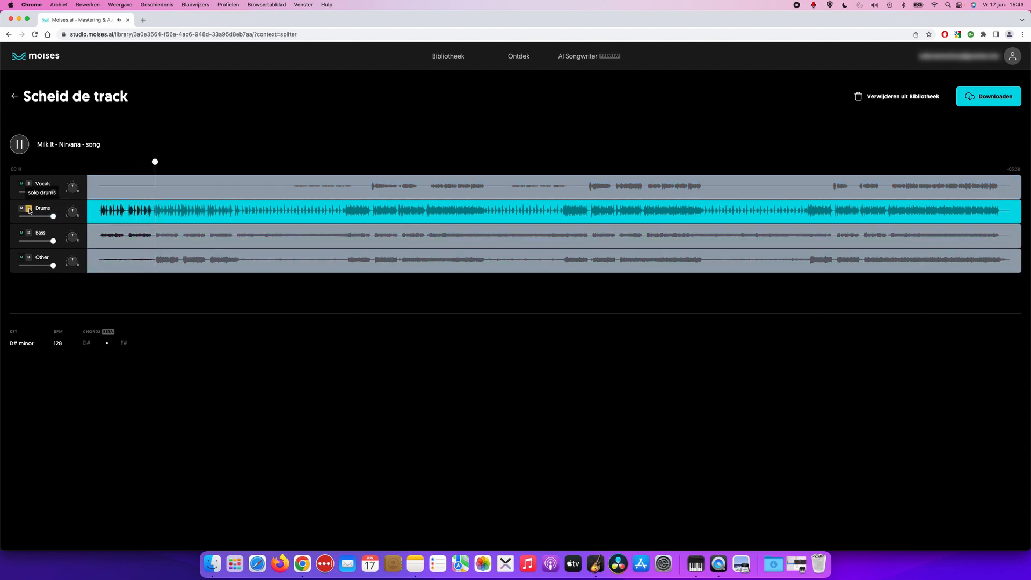
{"action": "left_click", "coordinate": [29, 209]}
{"action": "left_click", "coordinate": [29, 258]}
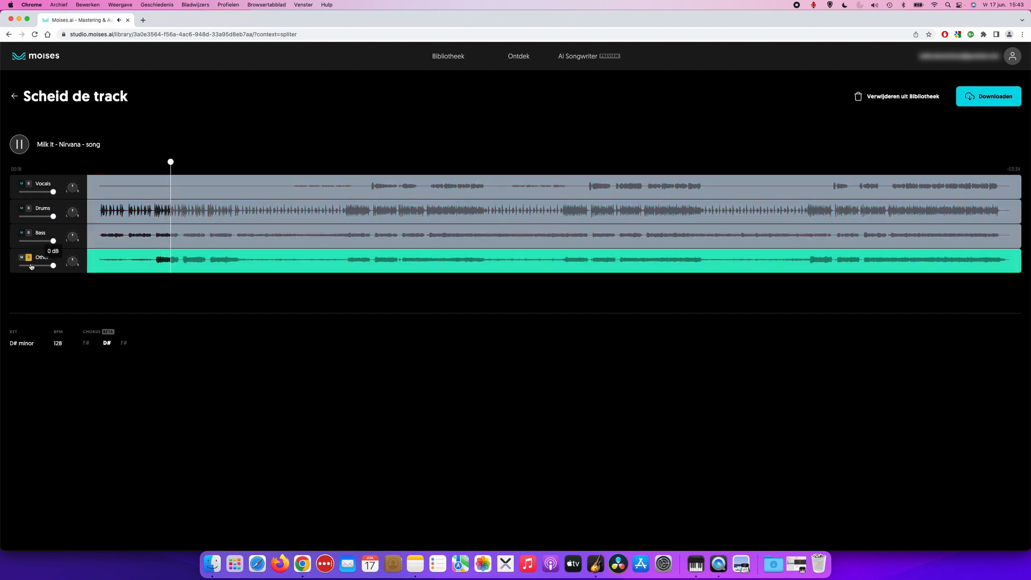
{"action": "left_click", "coordinate": [29, 258]}
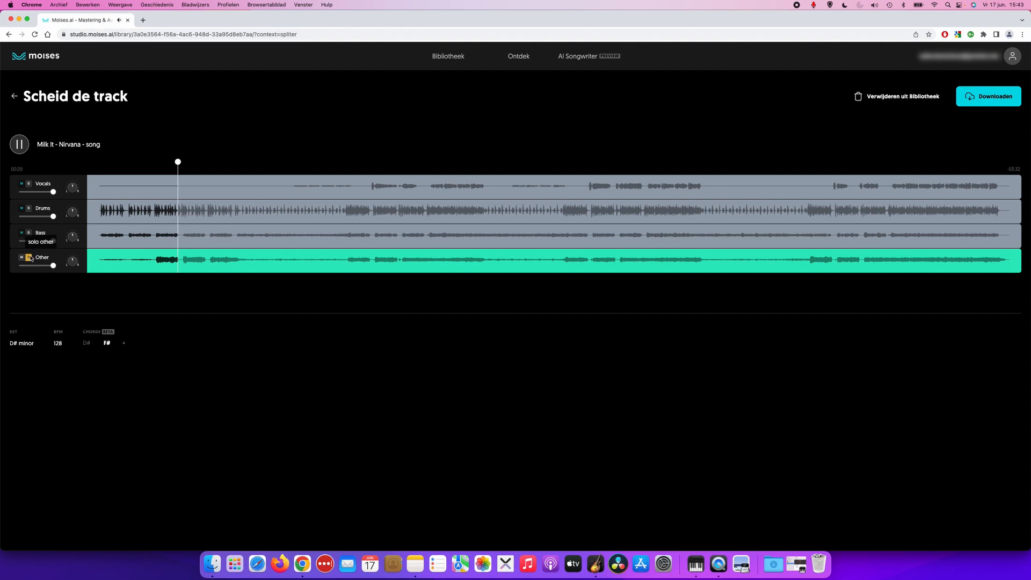
{"action": "left_click", "coordinate": [29, 233]}
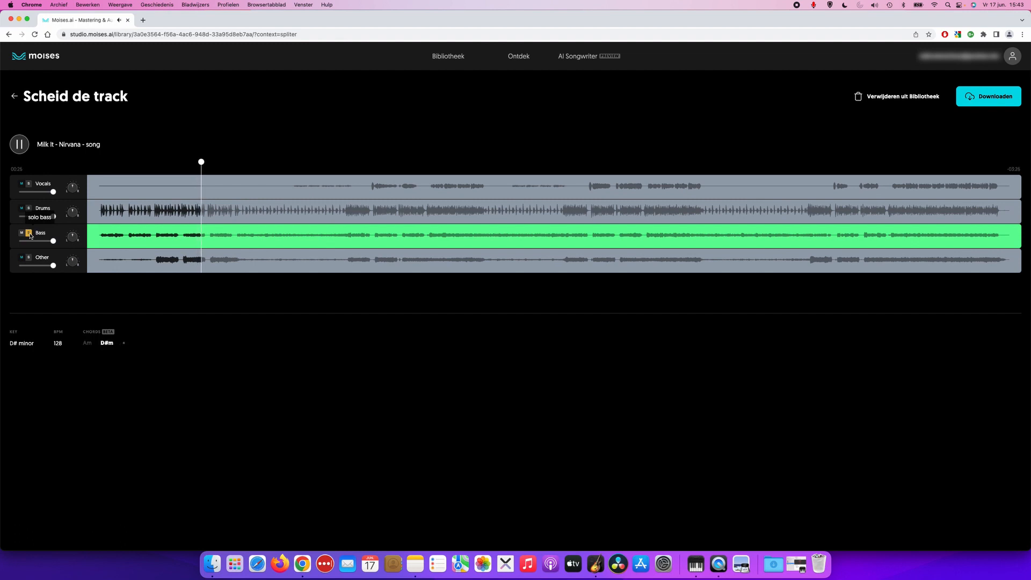
{"action": "left_click", "coordinate": [29, 233]}
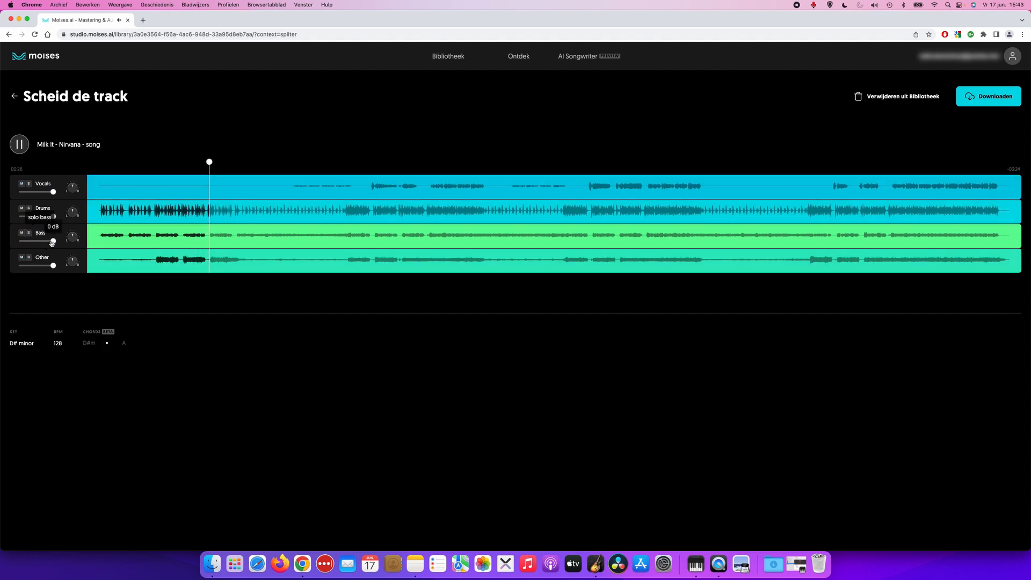
Jump to the loud vocal section, listen to the Vocals stem soloed, clear its solo and pause playback.
{"action": "left_click", "coordinate": [371, 175]}
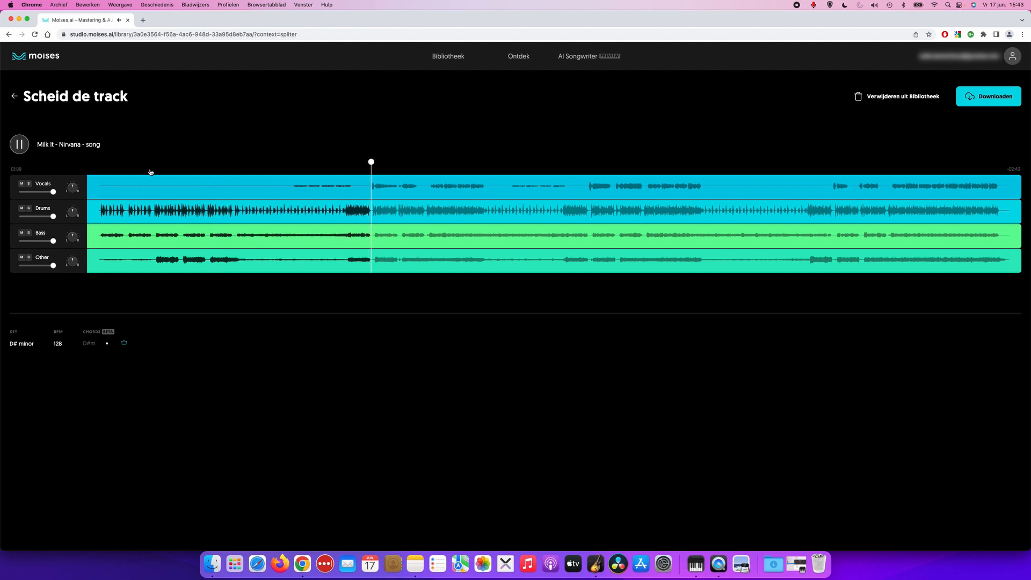
{"action": "left_click", "coordinate": [29, 184]}
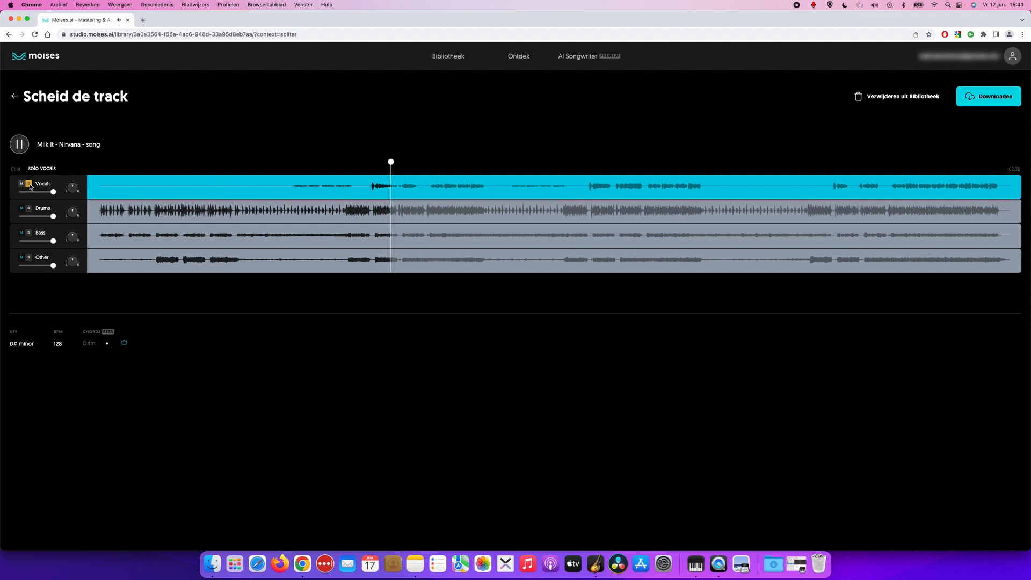
{"action": "left_click", "coordinate": [30, 185]}
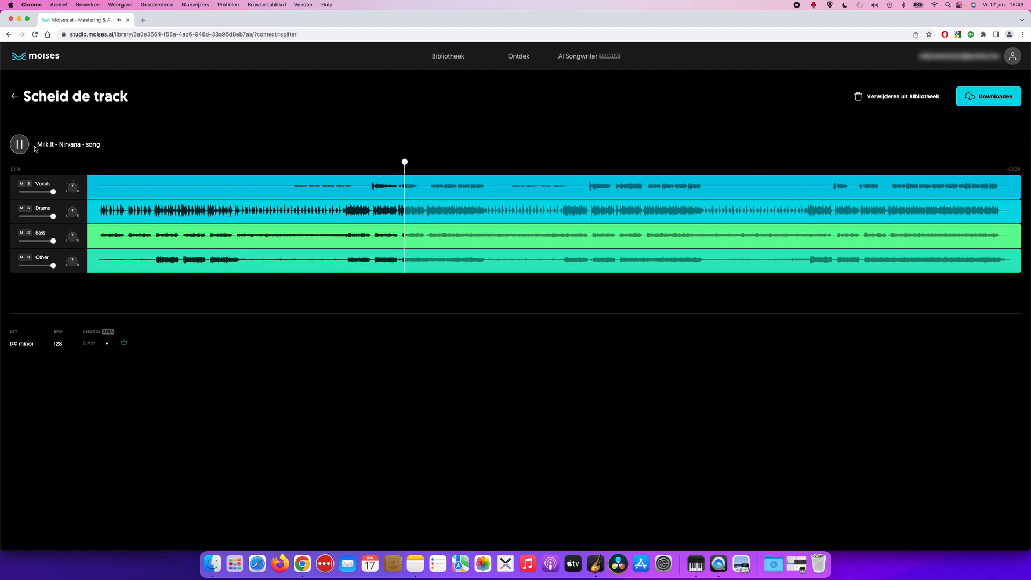
{"action": "left_click", "coordinate": [20, 144]}
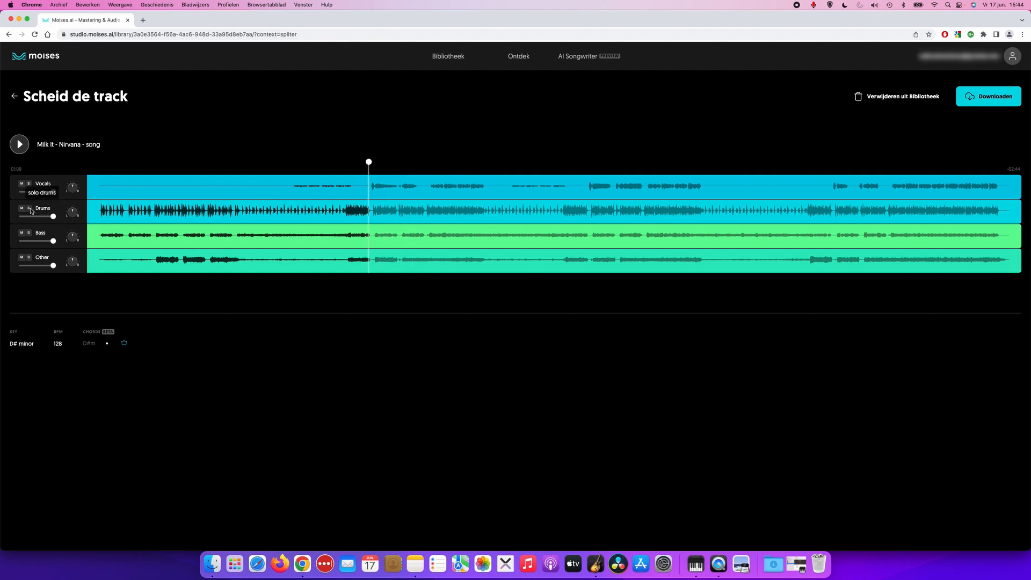
Listen to the soloed Drums stem from 01:02, pause playback and clear the solo.
{"action": "left_click", "coordinate": [29, 209]}
{"action": "left_click", "coordinate": [341, 169]}
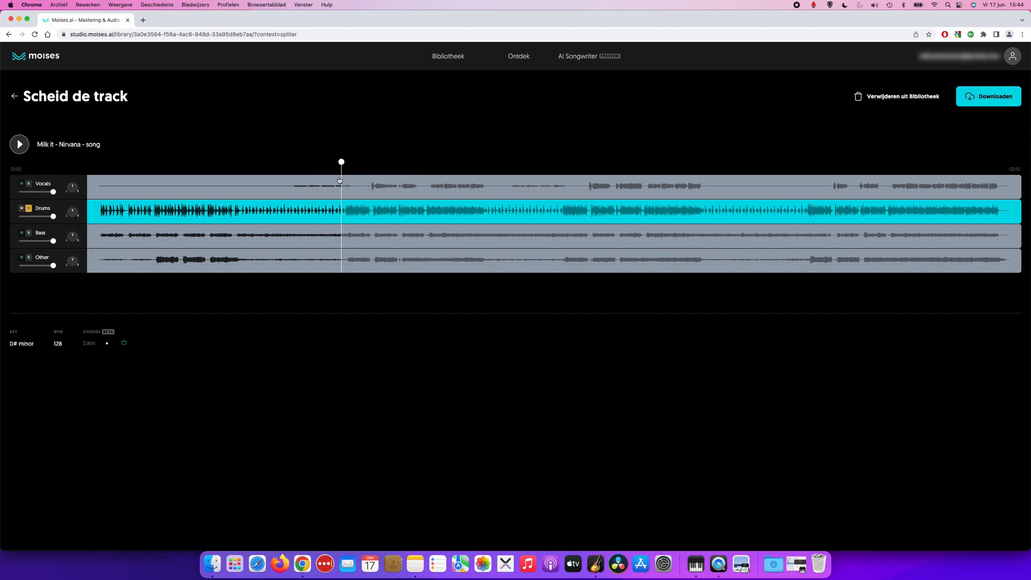
{"action": "left_click", "coordinate": [20, 144]}
{"action": "left_click", "coordinate": [23, 149]}
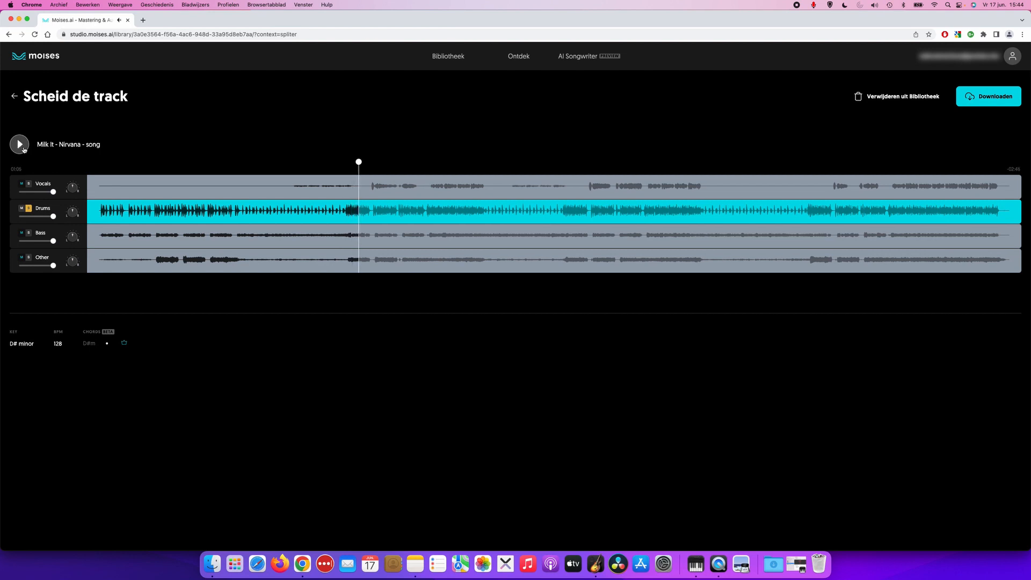
{"action": "left_click", "coordinate": [28, 208]}
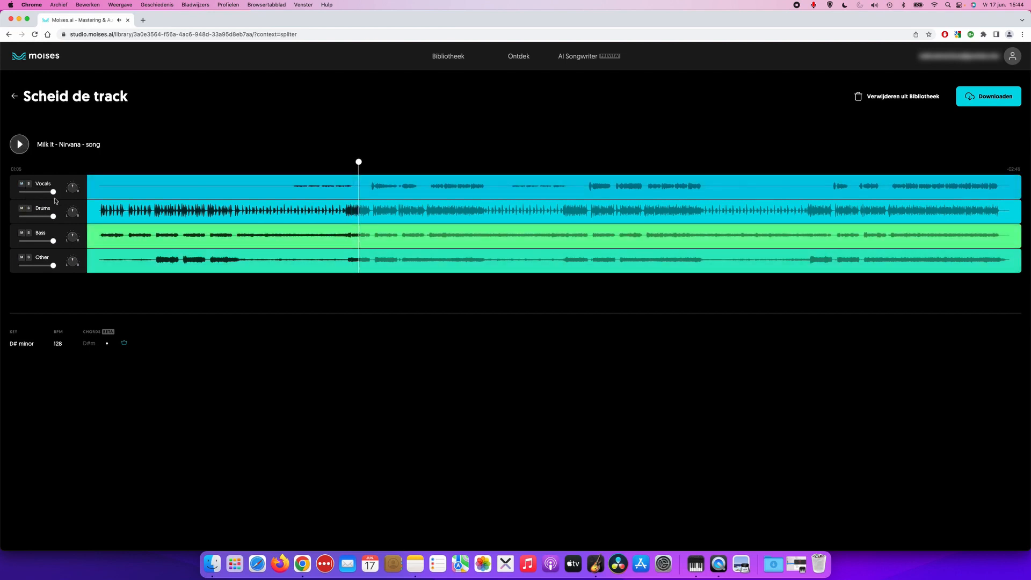
Return to the start of the song, lower the Drums stem to minimum volume and choose the Drums track for download as WAV.
{"action": "left_click", "coordinate": [100, 189]}
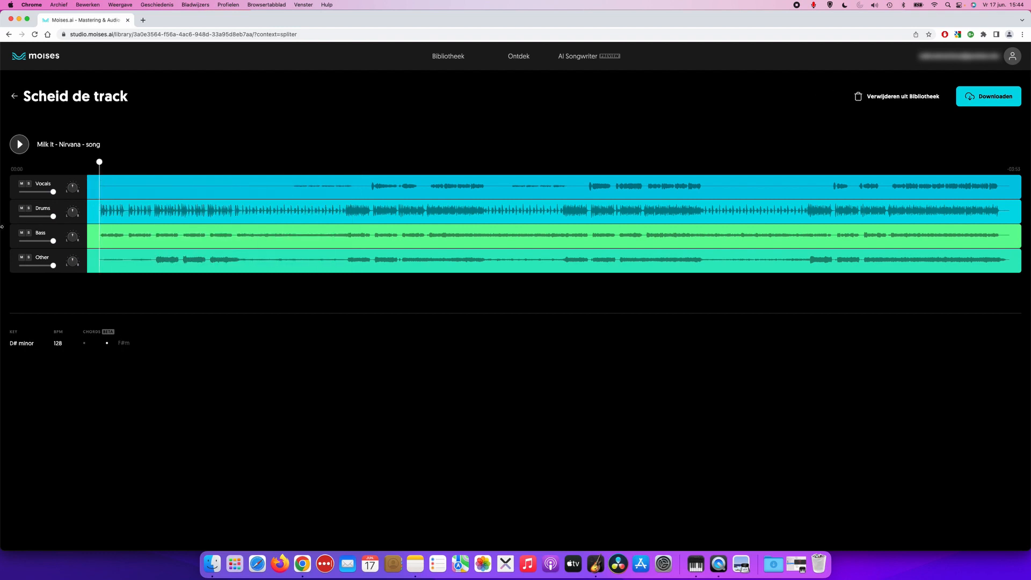
{"action": "left_click_drag", "start_coordinate": [53, 215], "coordinate": [18, 216]}
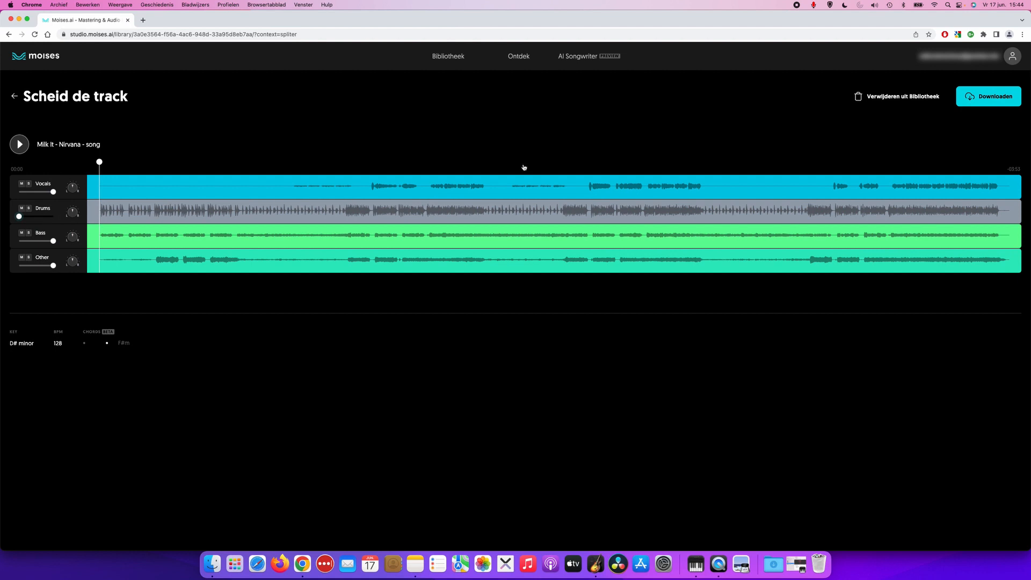
{"action": "left_click", "coordinate": [979, 100]}
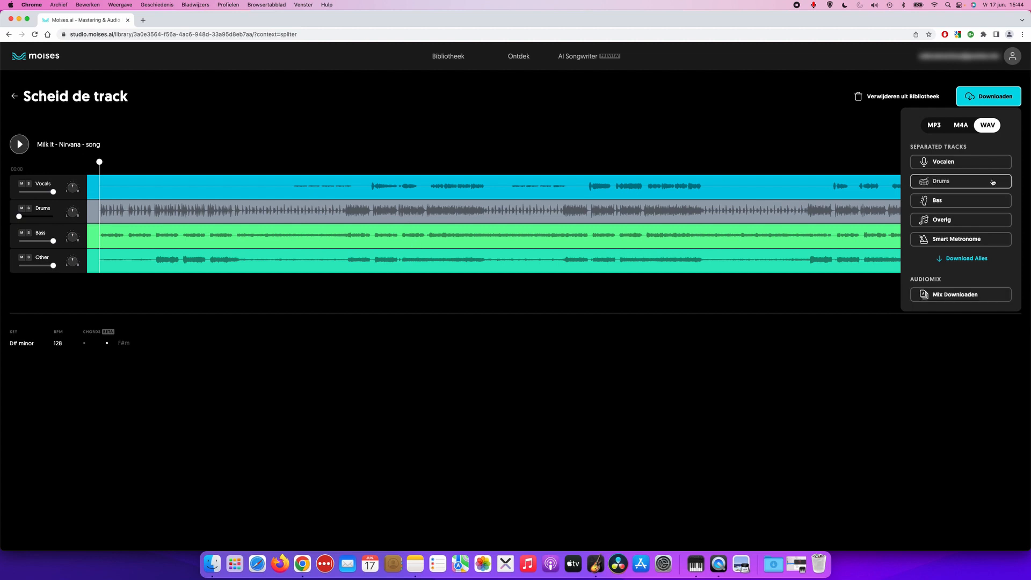
{"action": "left_click", "coordinate": [943, 182]}
Switch to GarageBand, mute the Song track, unmute Song - no drums and Song - only drums, and play them briefly together.
{"action": "left_click", "coordinate": [596, 564]}
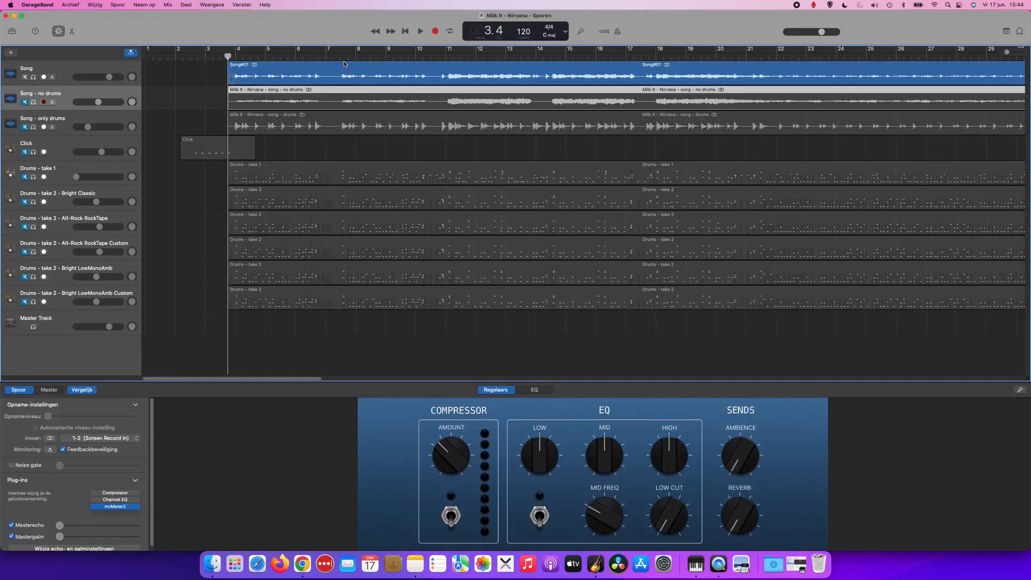
{"action": "left_click", "coordinate": [26, 77]}
{"action": "left_click_drag", "start_coordinate": [25, 102], "coordinate": [26, 114]}
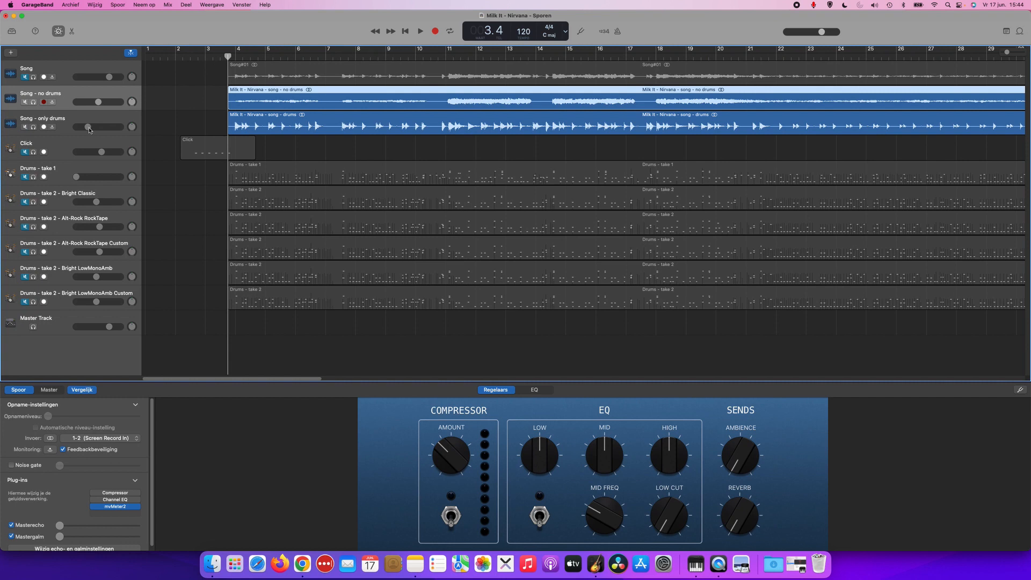
{"action": "key", "text": "space"}
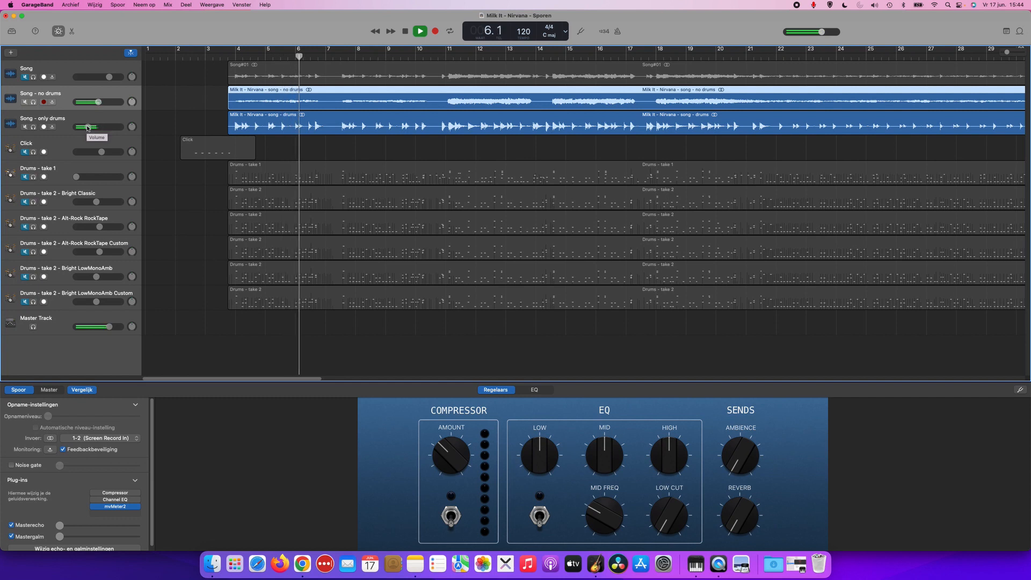
{"action": "key", "text": "space"}
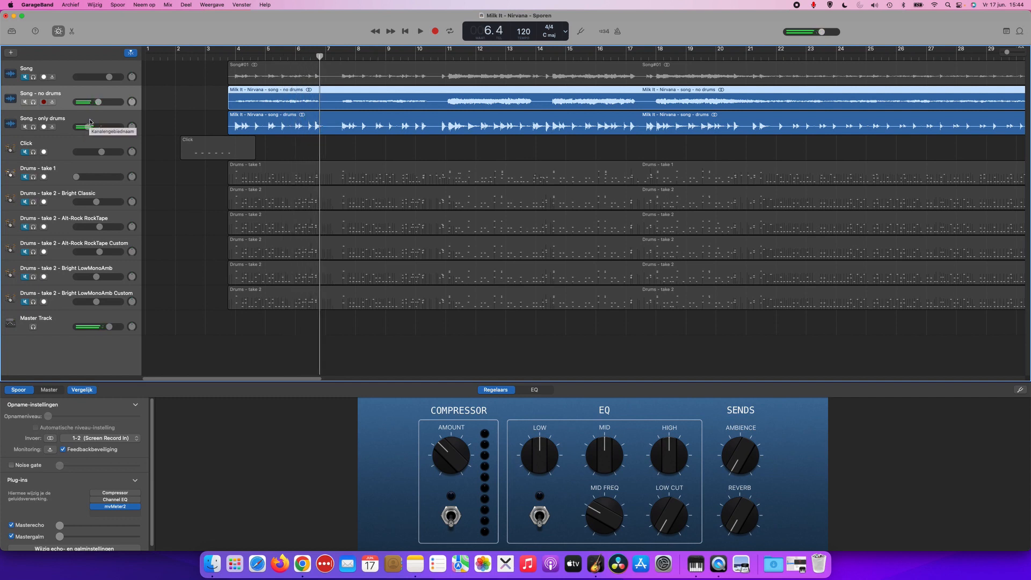
Select the Song - only drums and Song - no drums tracks in turn and return the playhead to 3.4, where the song regions start.
{"action": "left_click", "coordinate": [96, 118]}
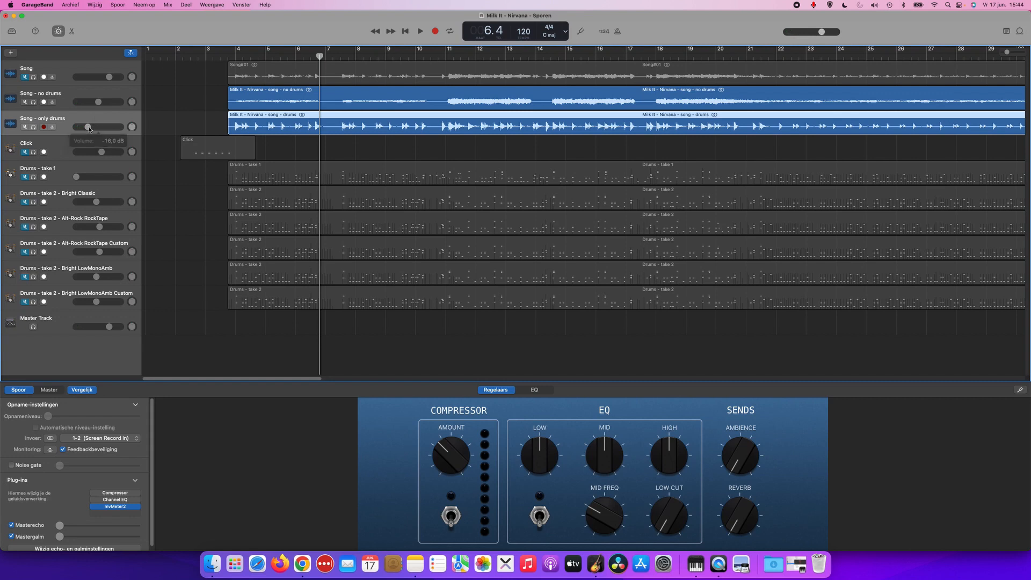
{"action": "left_click", "coordinate": [87, 97]}
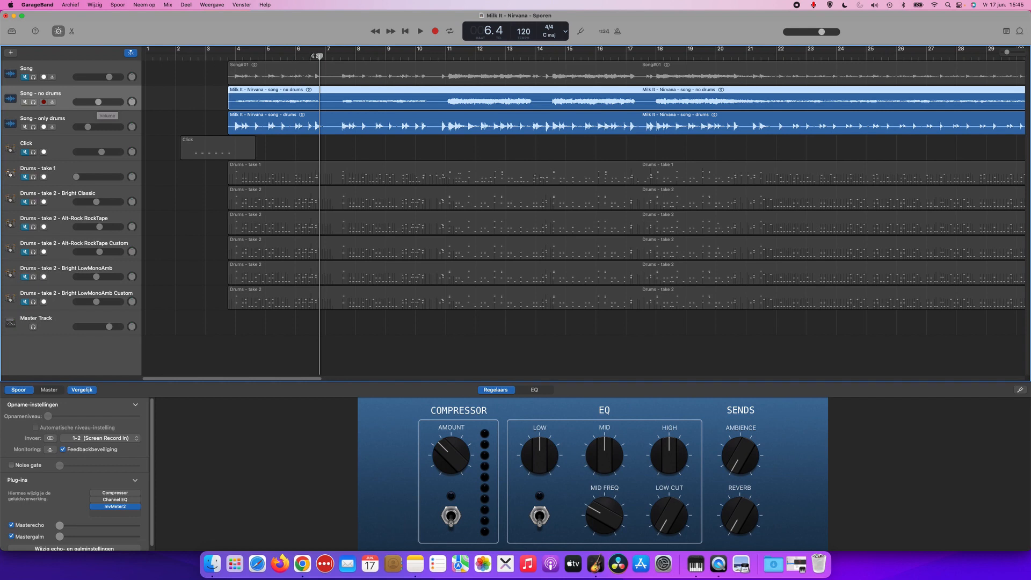
{"action": "left_click", "coordinate": [339, 57]}
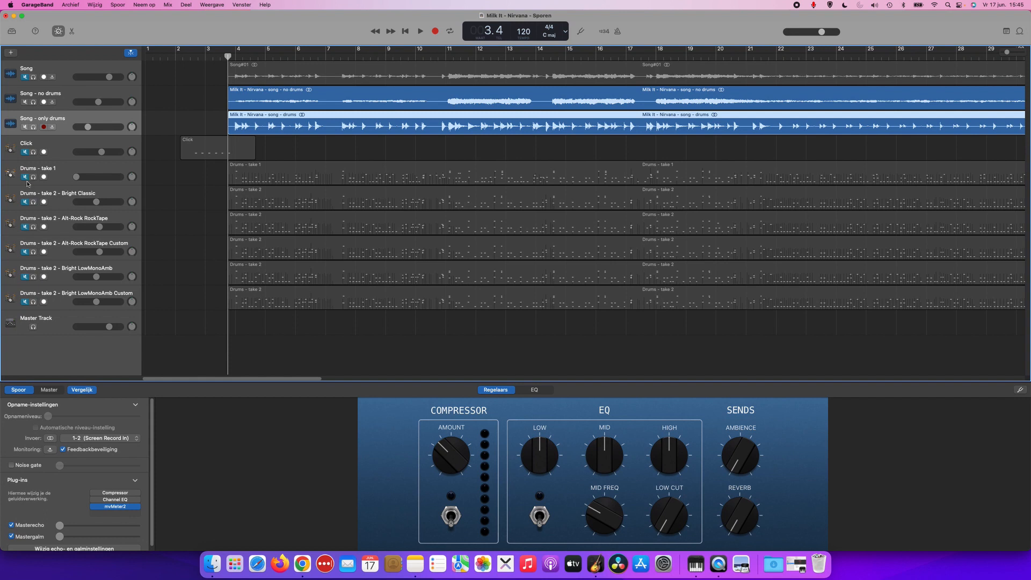
Unmute and re-mute the Drums - take 2 - Bright Classic track and the Click track.
{"action": "left_click", "coordinate": [24, 202]}
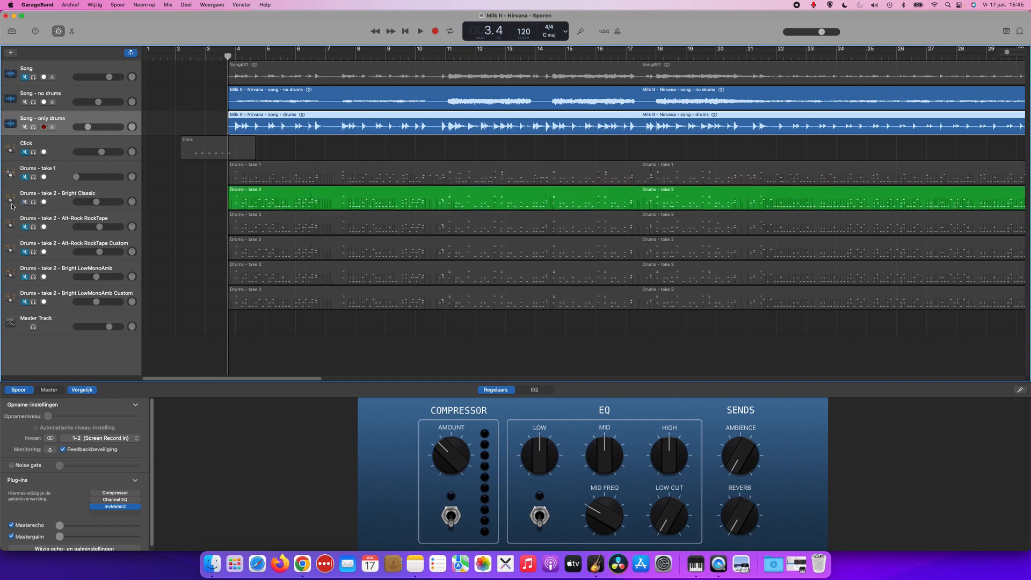
{"action": "left_click", "coordinate": [23, 203]}
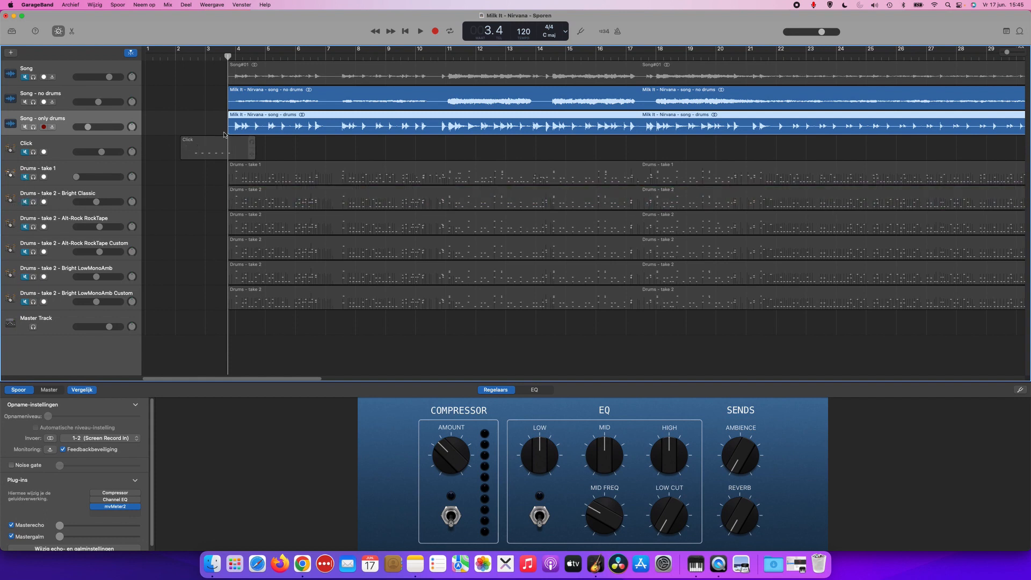
{"action": "left_click", "coordinate": [55, 151]}
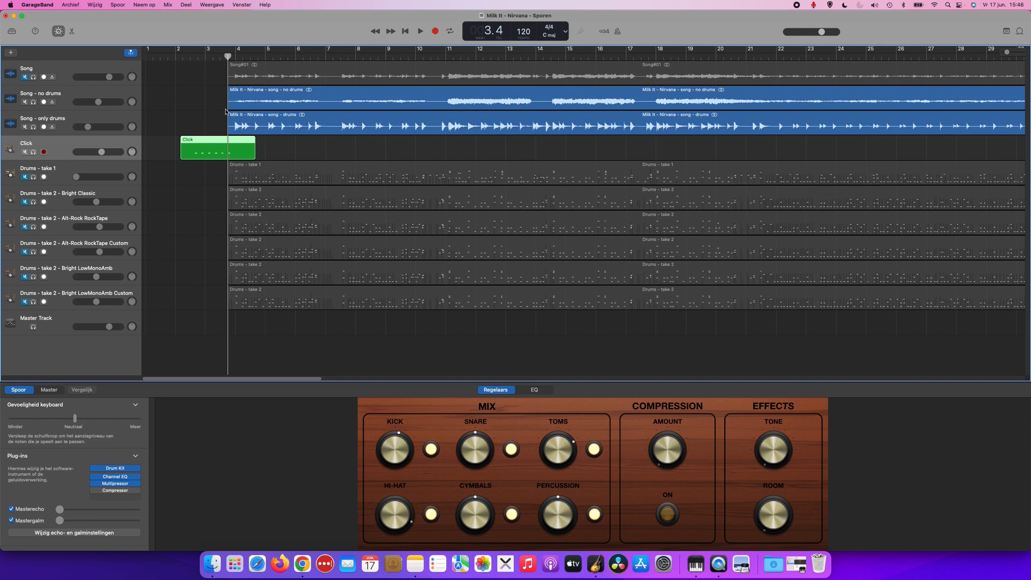
{"action": "left_click", "coordinate": [25, 152]}
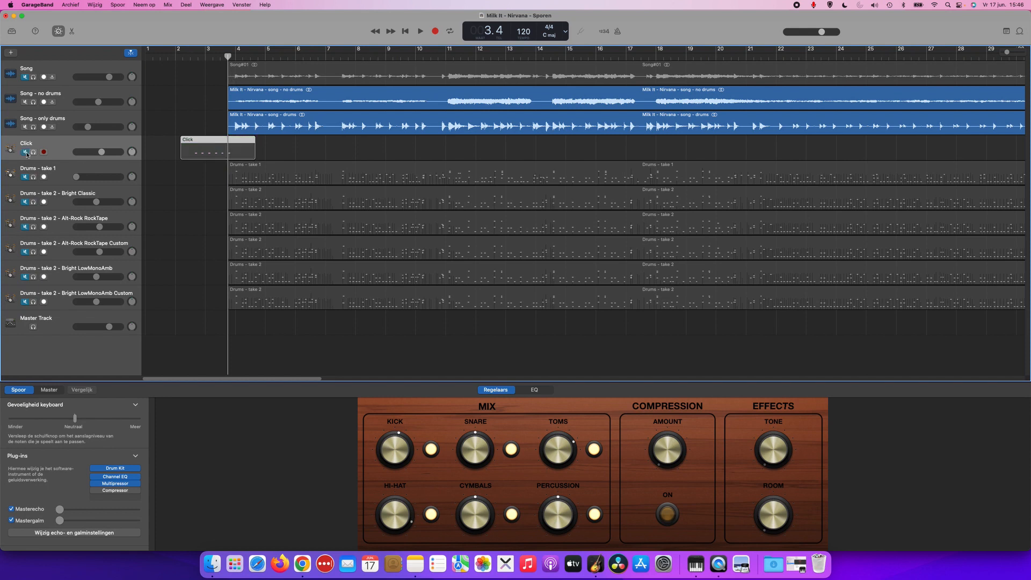
{"action": "left_click", "coordinate": [224, 70]}
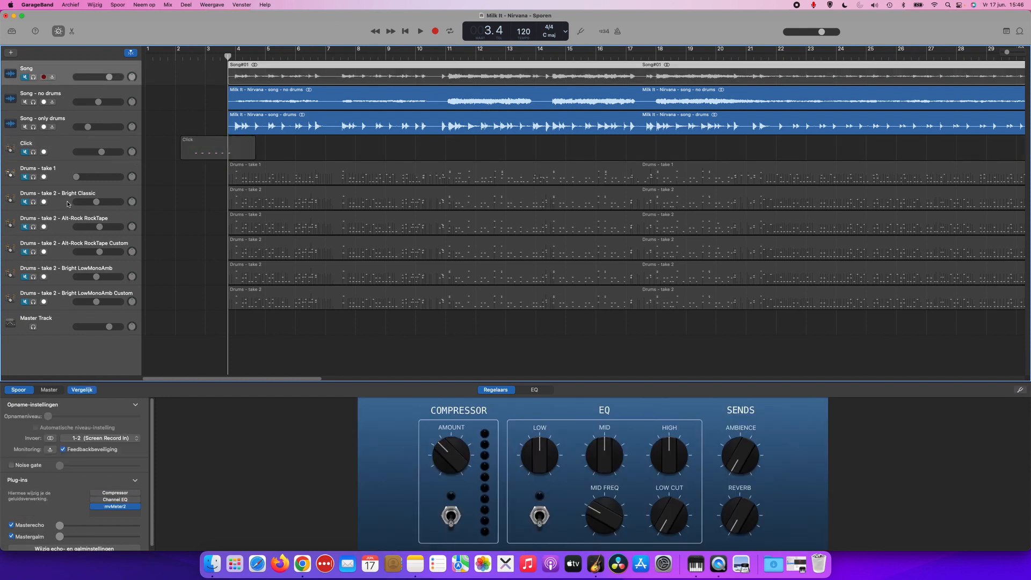
Unmute the Drums - take 2 - Bright Classic track and open its EZdrummer 3 plug-in window.
{"action": "left_click", "coordinate": [68, 203]}
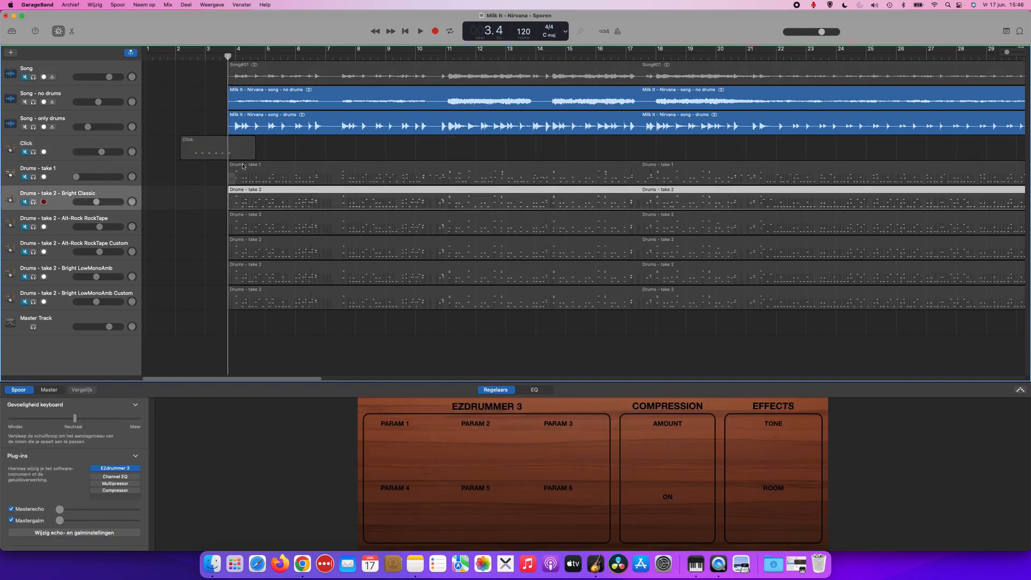
{"action": "left_click", "coordinate": [25, 202]}
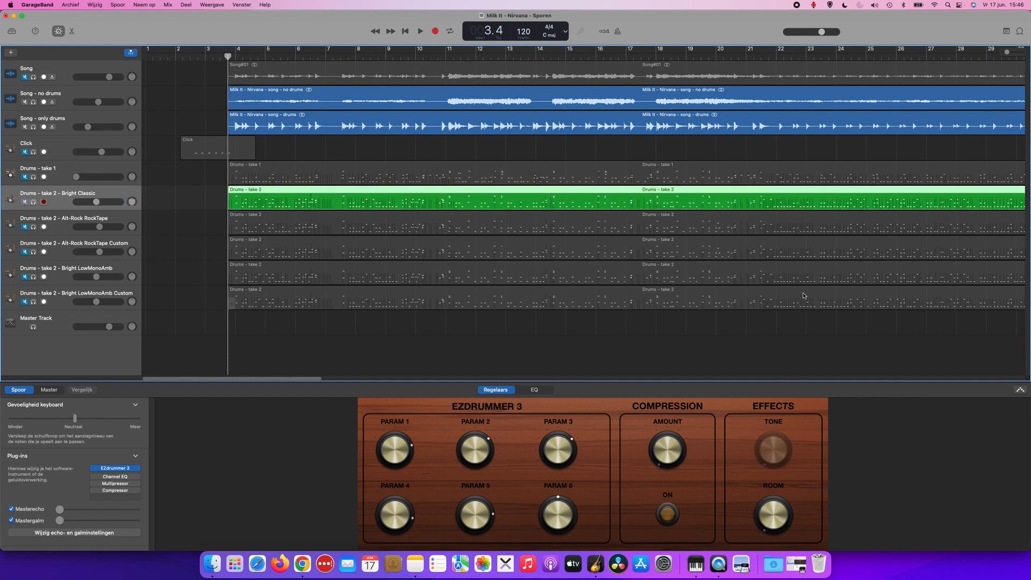
{"action": "mouse_move", "coordinate": [120, 471]}
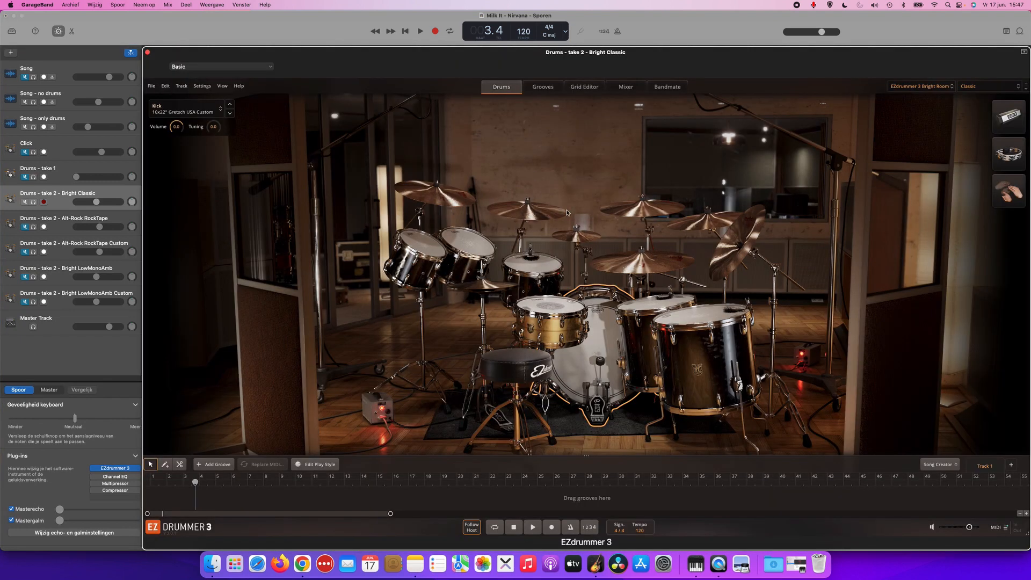
Look through the available drum libraries and the Michael Ilbert mixer presets of the EZdrummer 3 Bright Room.
{"action": "left_click", "coordinate": [919, 87]}
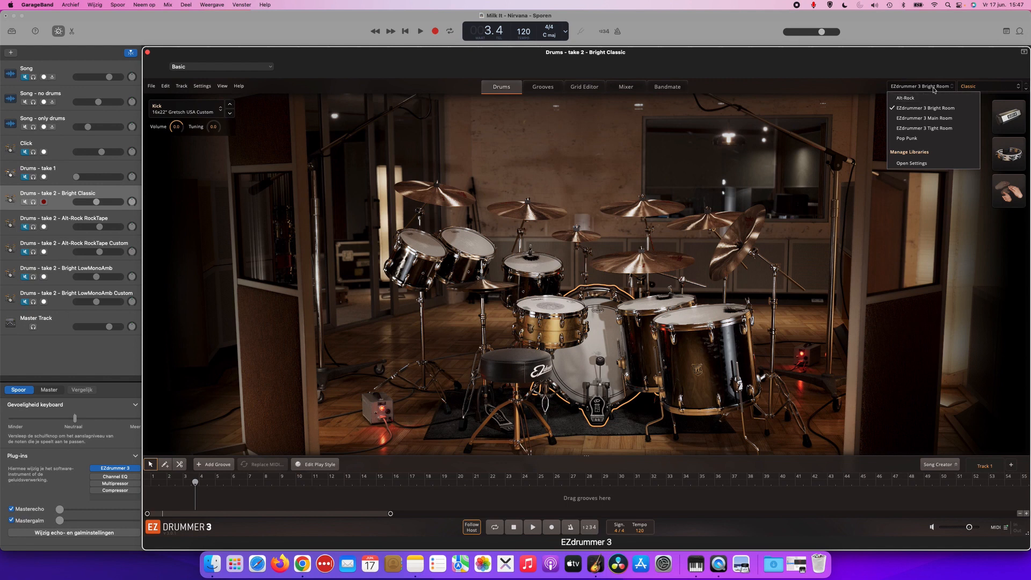
{"action": "left_click", "coordinate": [935, 89]}
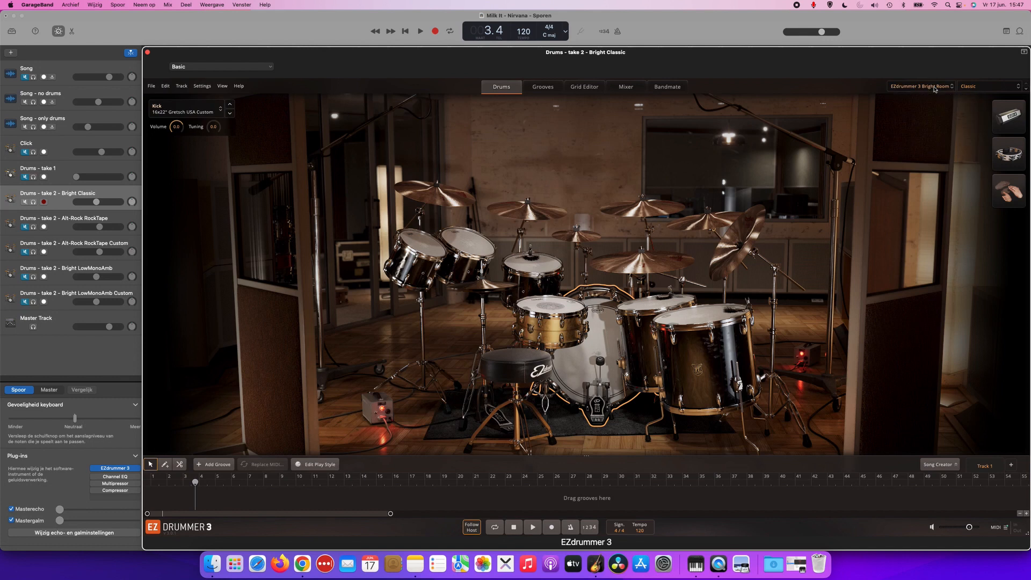
{"action": "left_click", "coordinate": [978, 89]}
{"action": "mouse_move", "coordinate": [968, 113]}
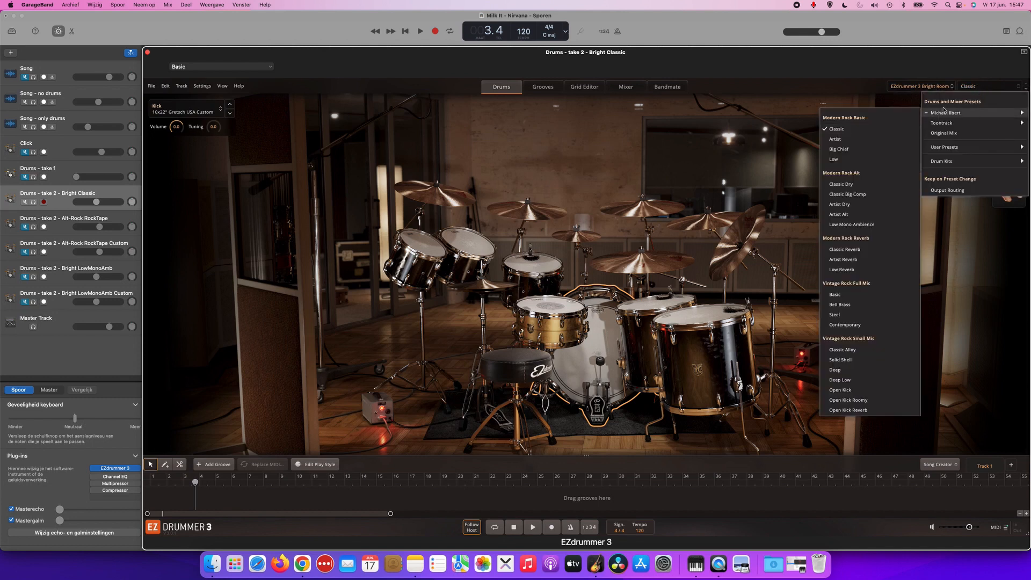
{"action": "left_click", "coordinate": [981, 85]}
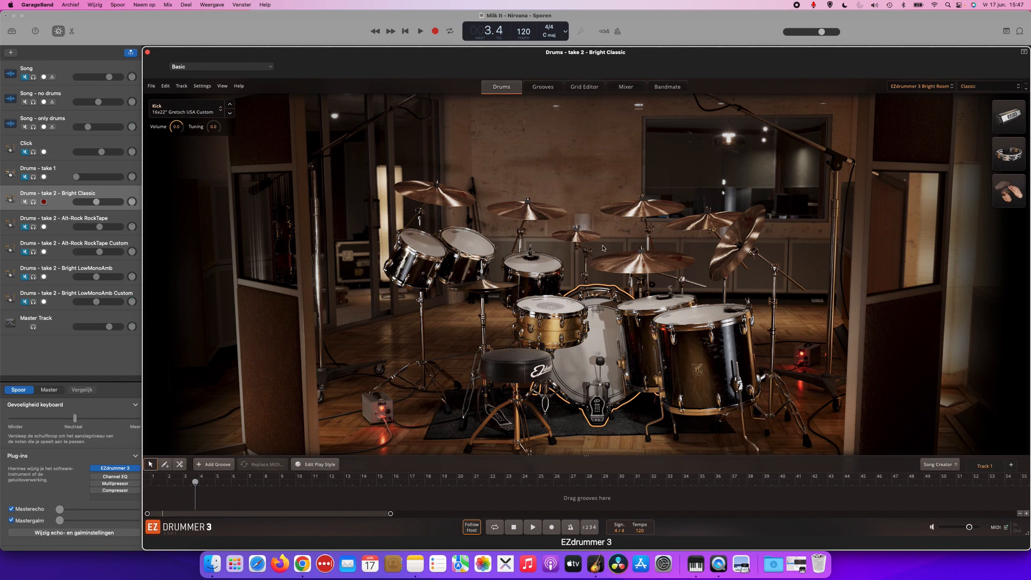
Audition the snare, rack tom, kick, floor tom and ride of the Bright Room kit.
{"action": "left_click", "coordinate": [556, 307]}
{"action": "left_click", "coordinate": [533, 266]}
{"action": "left_click", "coordinate": [611, 335]}
{"action": "left_click", "coordinate": [669, 305]}
{"action": "left_click", "coordinate": [646, 261]}
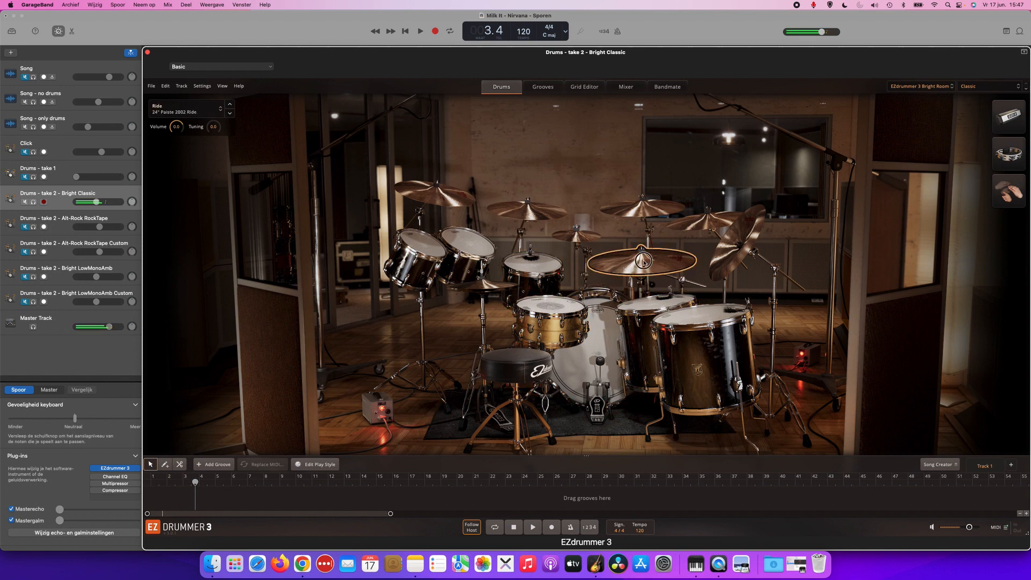
Turn on cycling for the section starting at bar 62, play the Song track soloed, and switch its solo off again.
{"action": "left_click", "coordinate": [82, 109]}
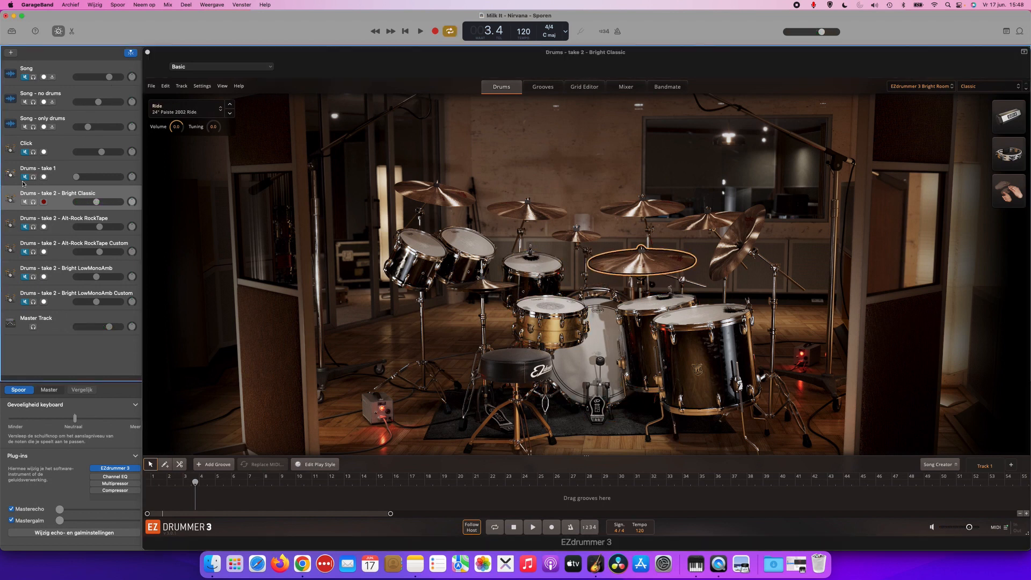
{"action": "left_click", "coordinate": [33, 78]}
{"action": "key", "text": "space"}
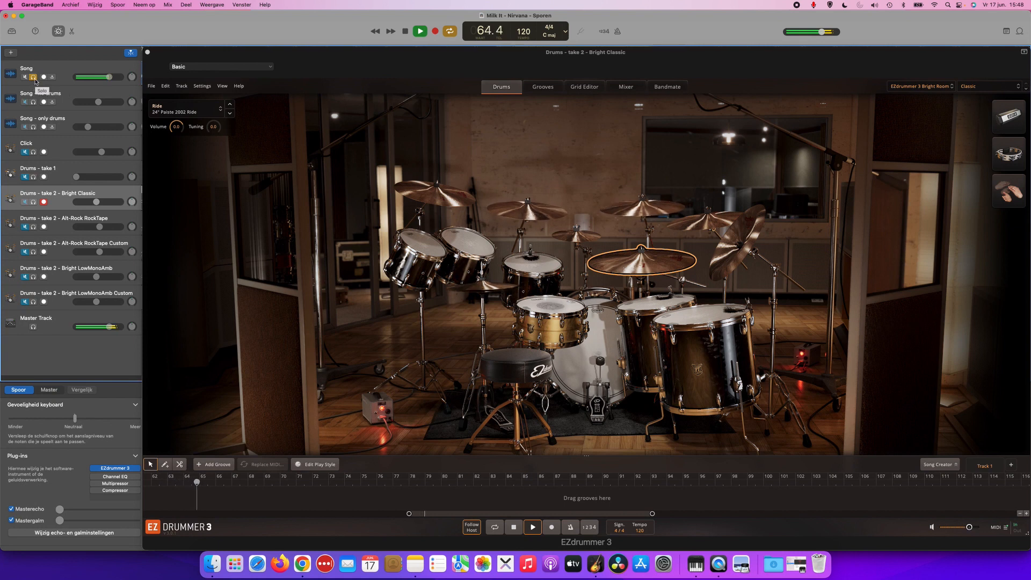
{"action": "key", "text": "space"}
{"action": "left_click", "coordinate": [33, 78]}
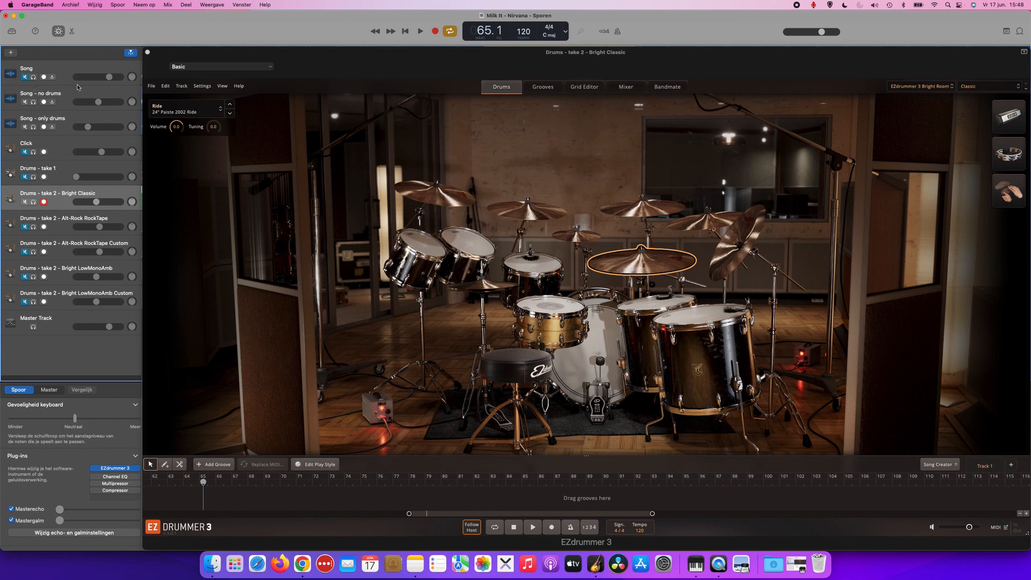
Solo the Song track again and play the start of the cycled section from bar 62.
{"action": "left_click", "coordinate": [34, 77]}
{"action": "key", "text": "space"}
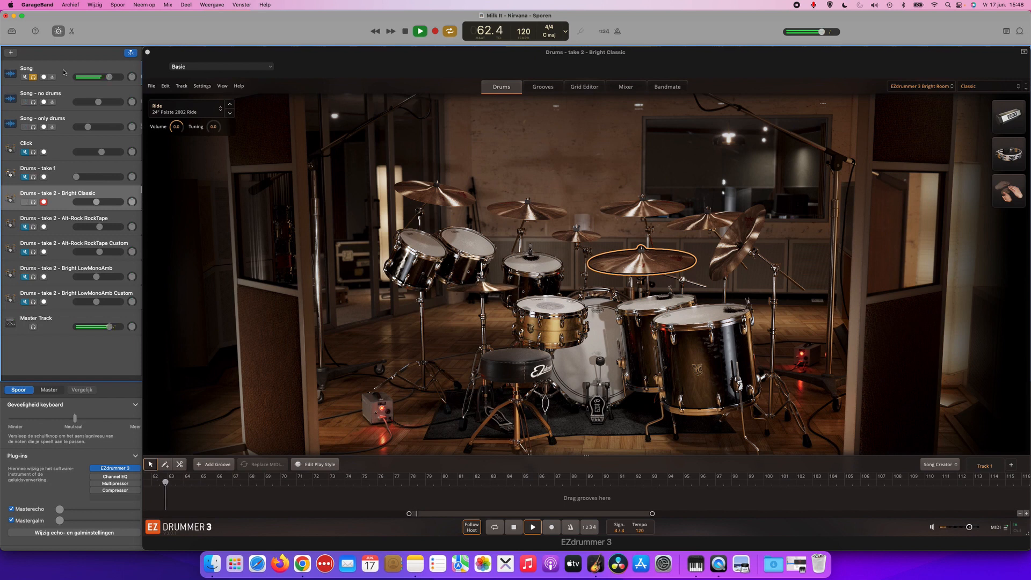
{"action": "key", "text": "space"}
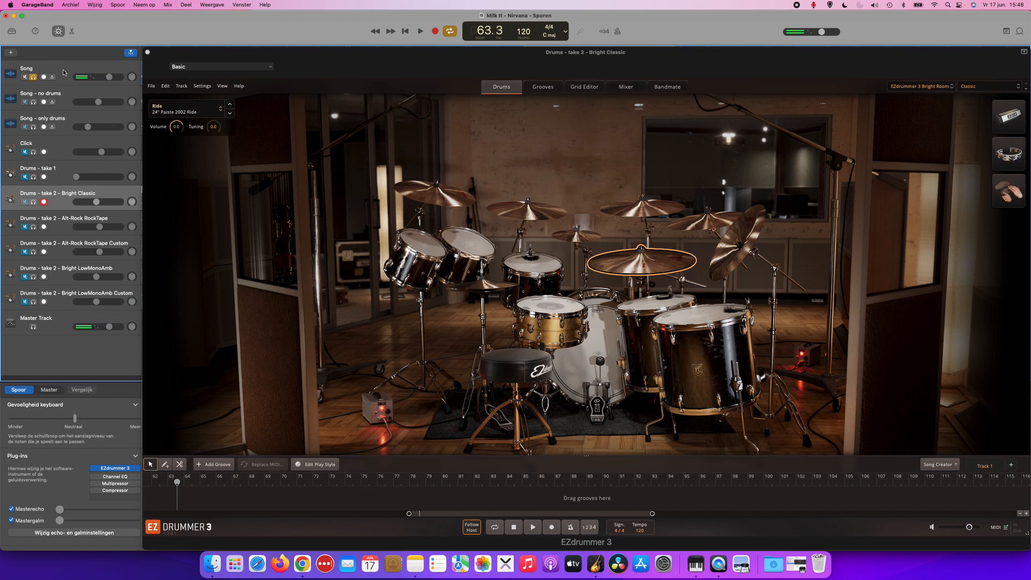
Select the Song track, return to Drums - take 2 - Bright Classic and reopen its EZdrummer 3 plug-in window.
{"action": "left_click", "coordinate": [67, 73]}
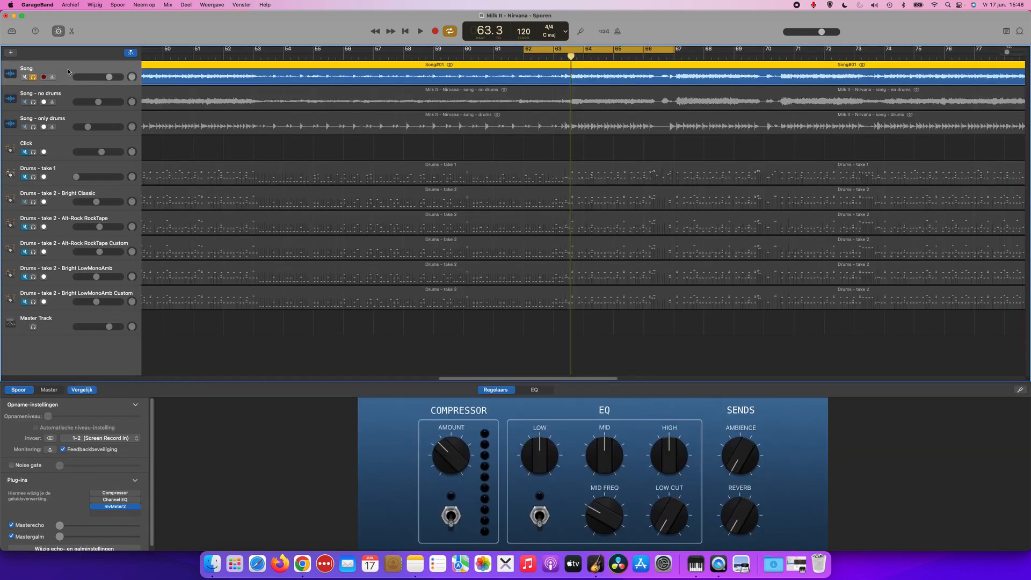
{"action": "left_click", "coordinate": [65, 194]}
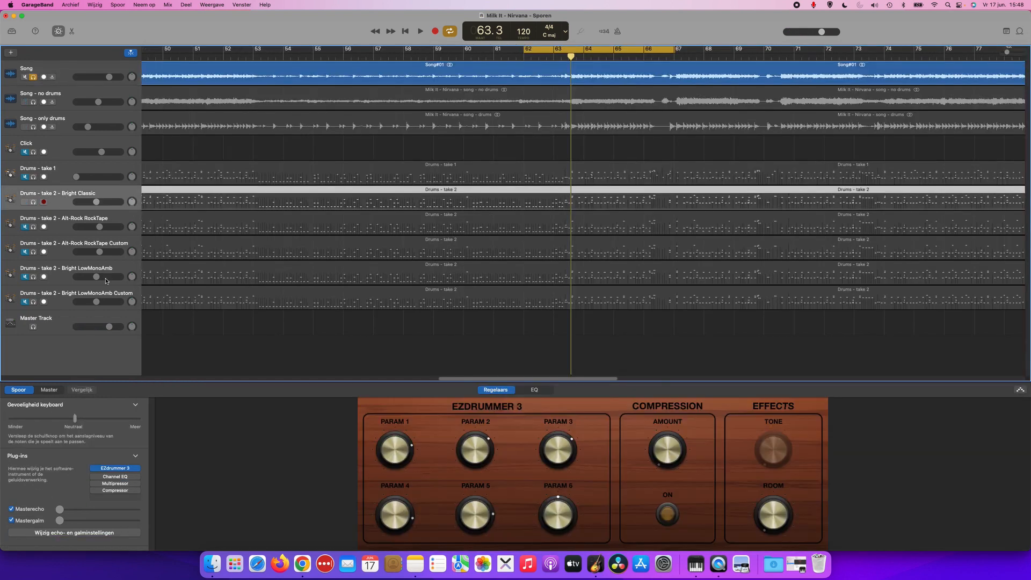
{"action": "left_click", "coordinate": [108, 466]}
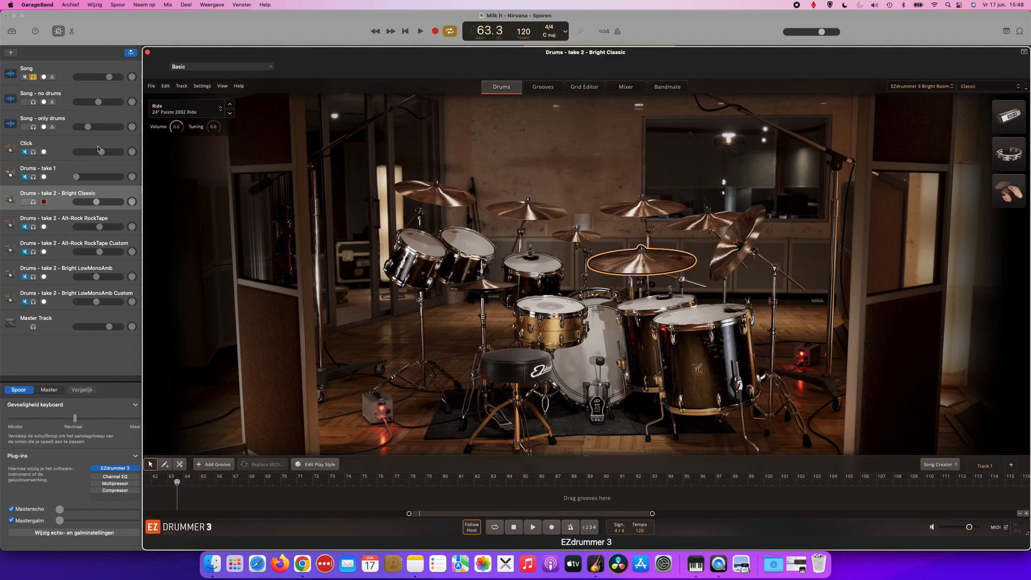
Turn off the Song track's solo and play both song stems together with Drums - take 2 - Bright Classic.
{"action": "left_click", "coordinate": [33, 78]}
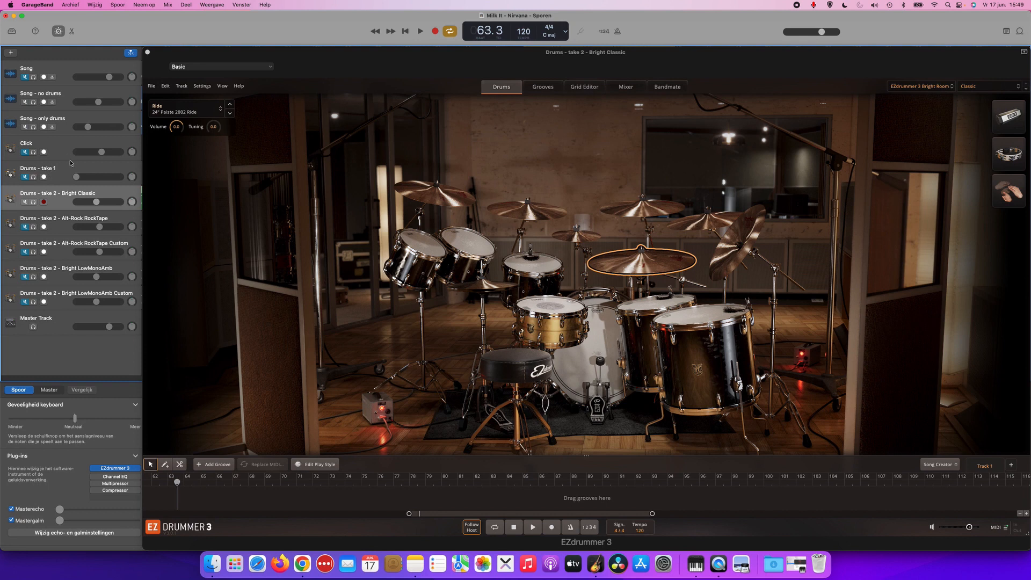
{"action": "key", "text": "space"}
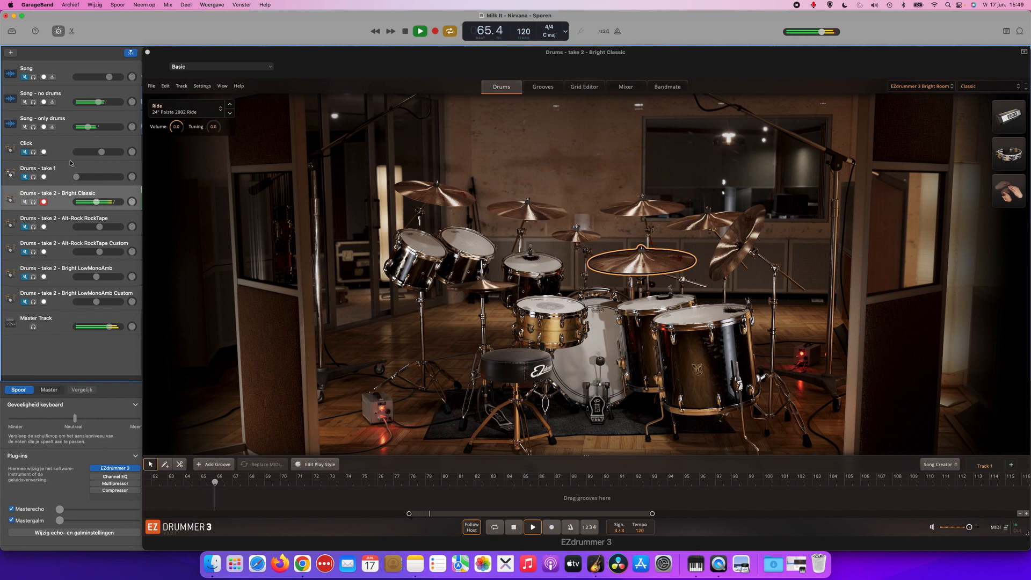
{"action": "key", "text": "space"}
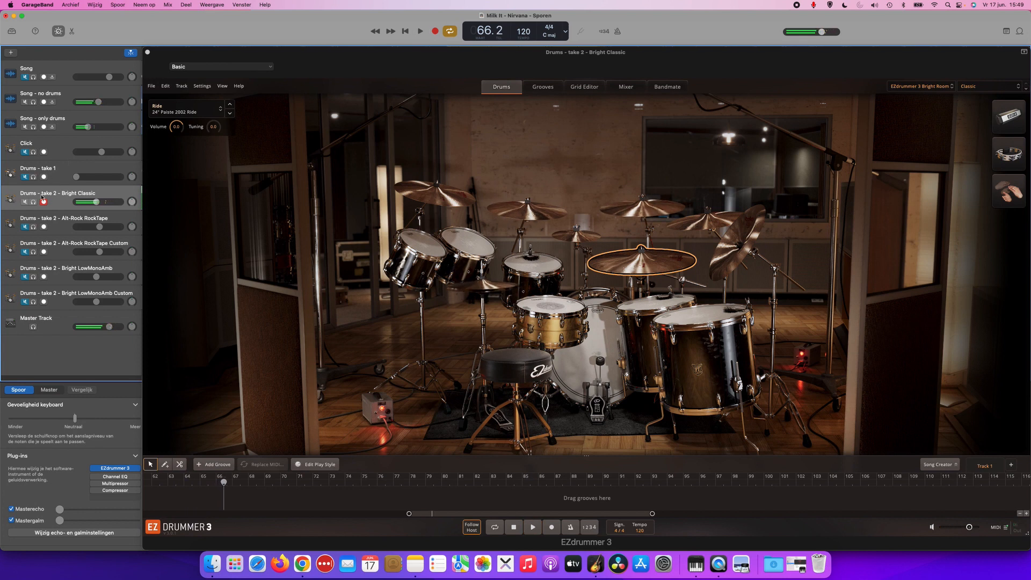
Play the cycled section with Drums - take 2 - Bright Classic soloed, and again with only the Song track soloed for comparison.
{"action": "key", "text": "space"}
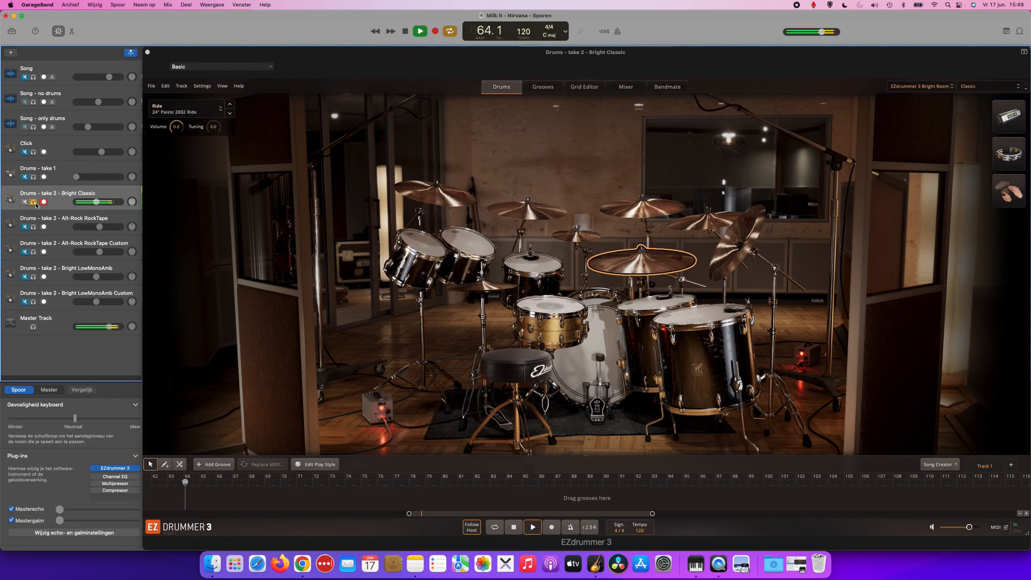
{"action": "key", "text": "space"}
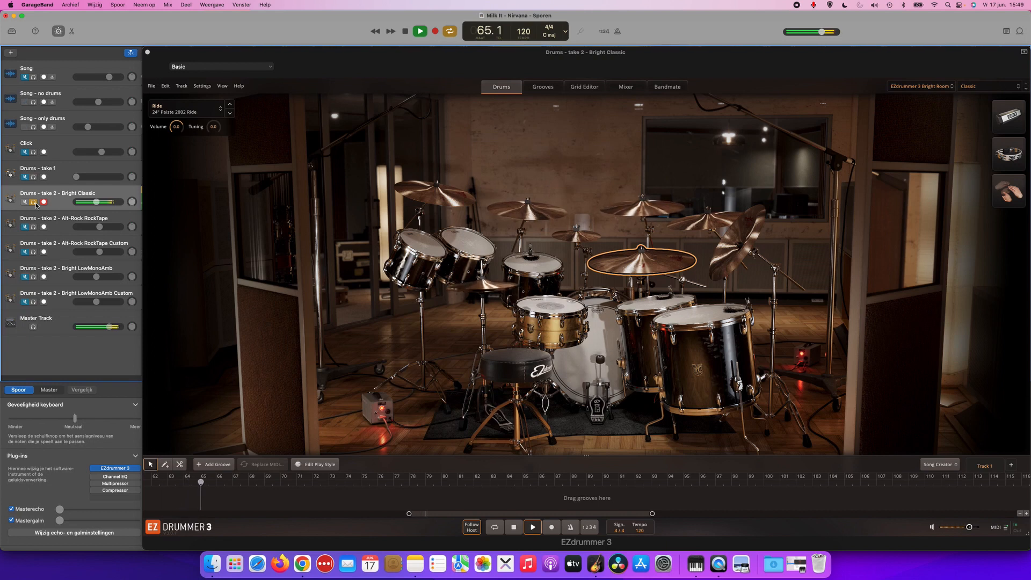
{"action": "left_click", "coordinate": [33, 77]}
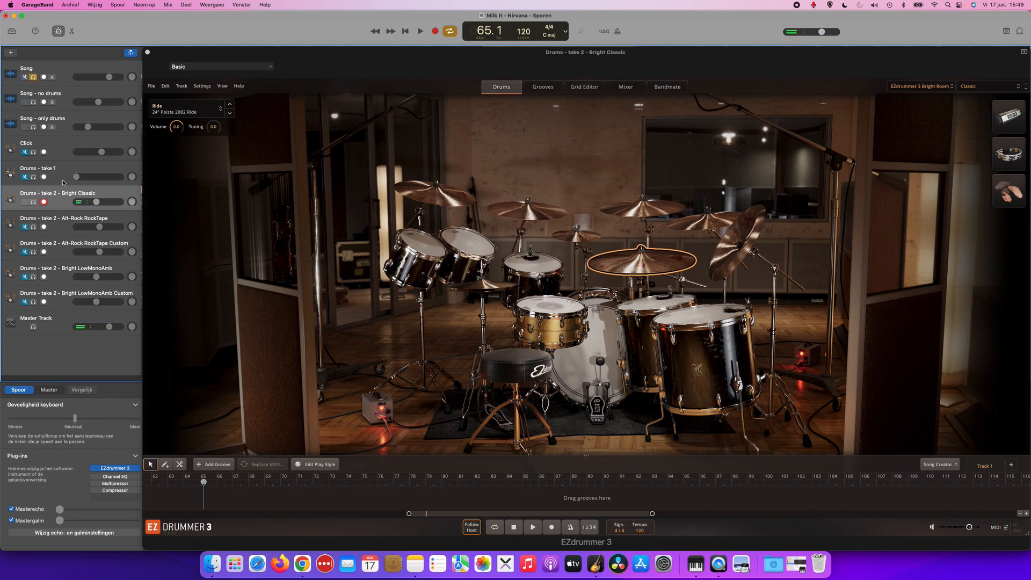
{"action": "key", "text": "space"}
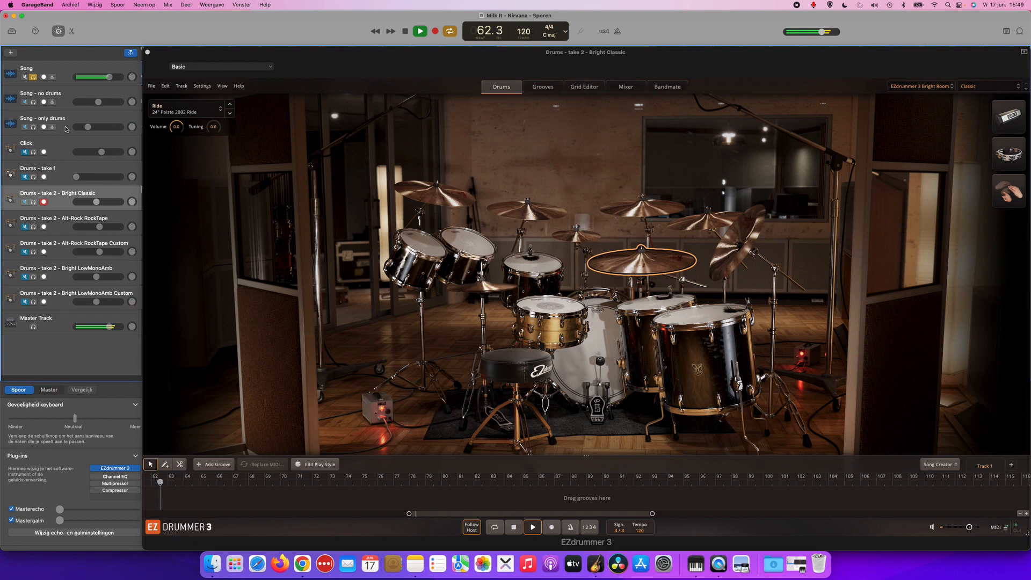
{"action": "key", "text": "space"}
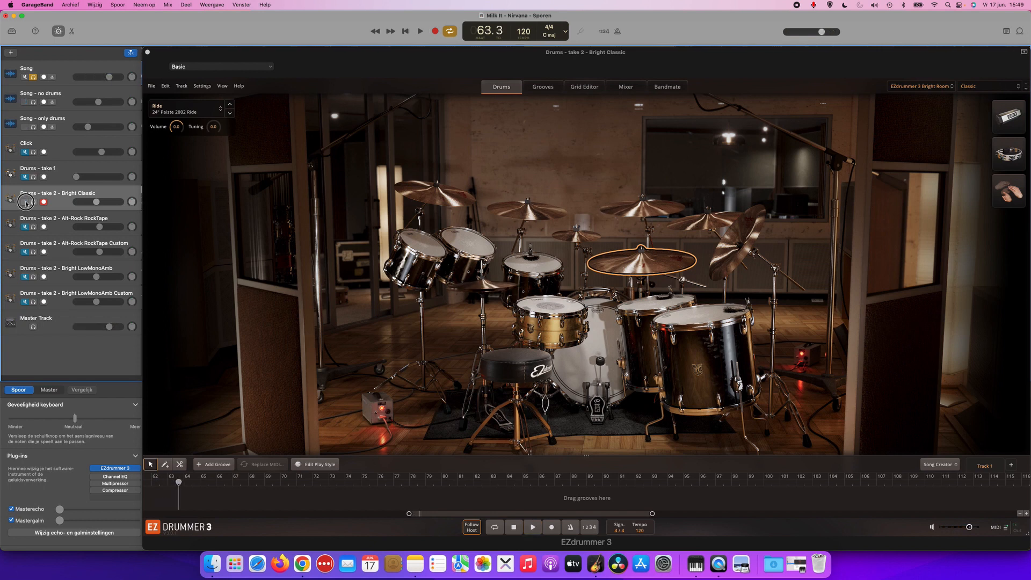
Unsolo Song, mute Drums - take 2 - Bright Classic, and unmute and select Drums - take 2 - Alt-Rock RockTape.
{"action": "left_click", "coordinate": [33, 78]}
{"action": "left_click", "coordinate": [73, 222]}
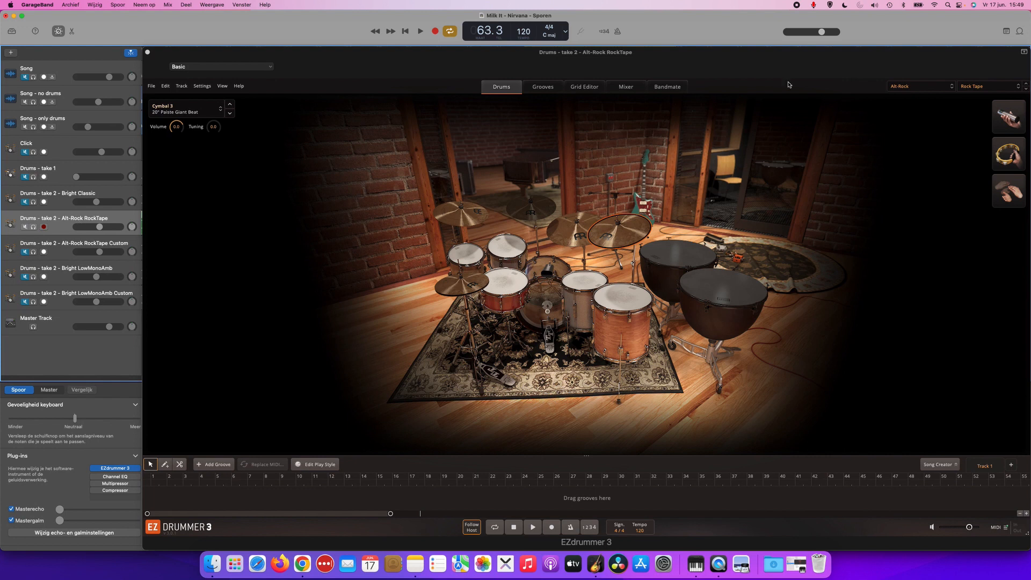
Check the library selection and the list of drums and mixer presets for the Alt-Rock kit, keeping Rock Tape.
{"action": "left_click", "coordinate": [926, 88]}
{"action": "left_click", "coordinate": [932, 87]}
{"action": "left_click", "coordinate": [985, 87]}
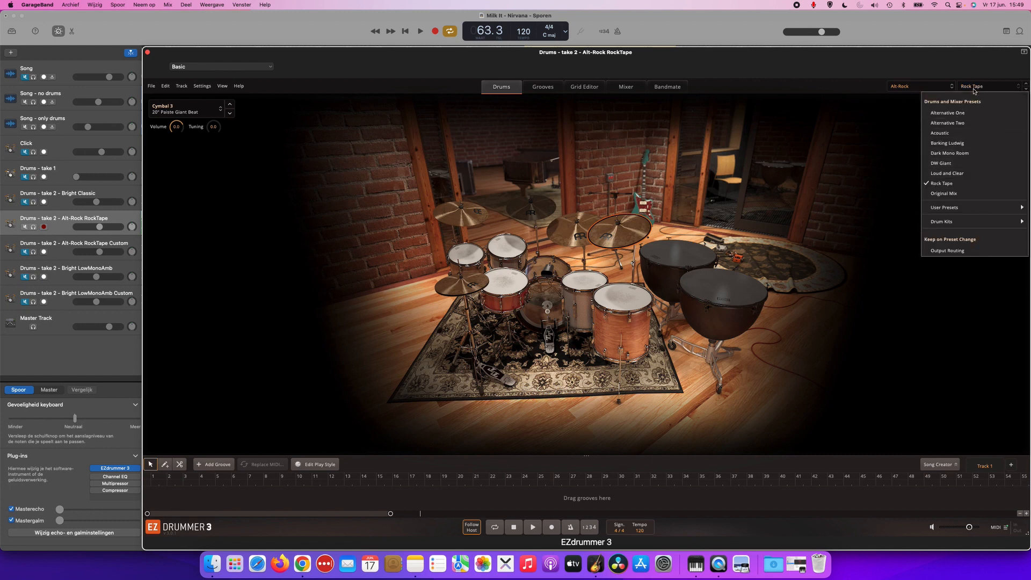
{"action": "left_click", "coordinate": [983, 86]}
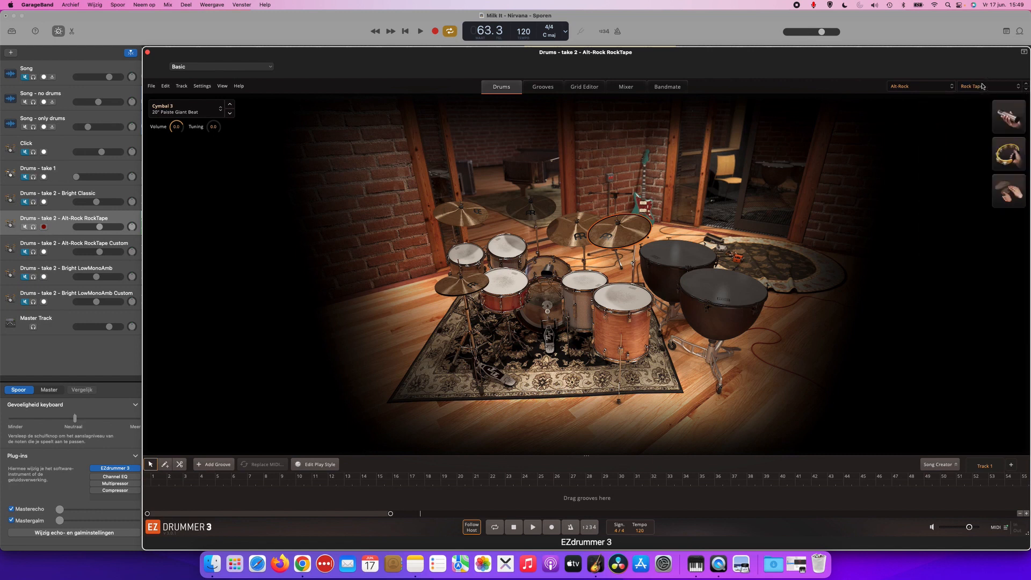
Audition the Alt-Rock kit's snare, toms, hi-hat, kick, cowbell, ride and crash cymbal.
{"action": "left_click", "coordinate": [515, 279]}
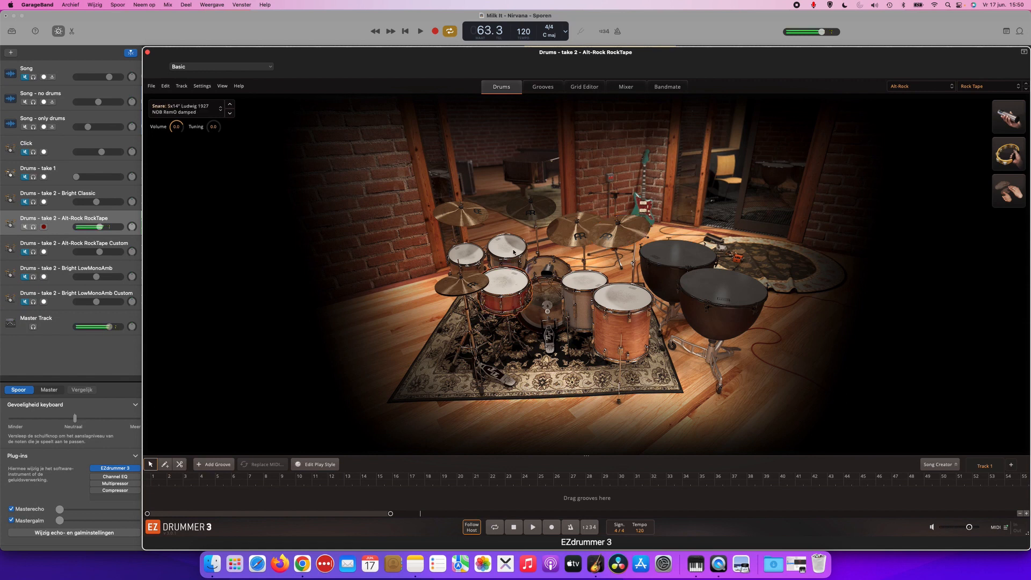
{"action": "left_click", "coordinate": [623, 300]}
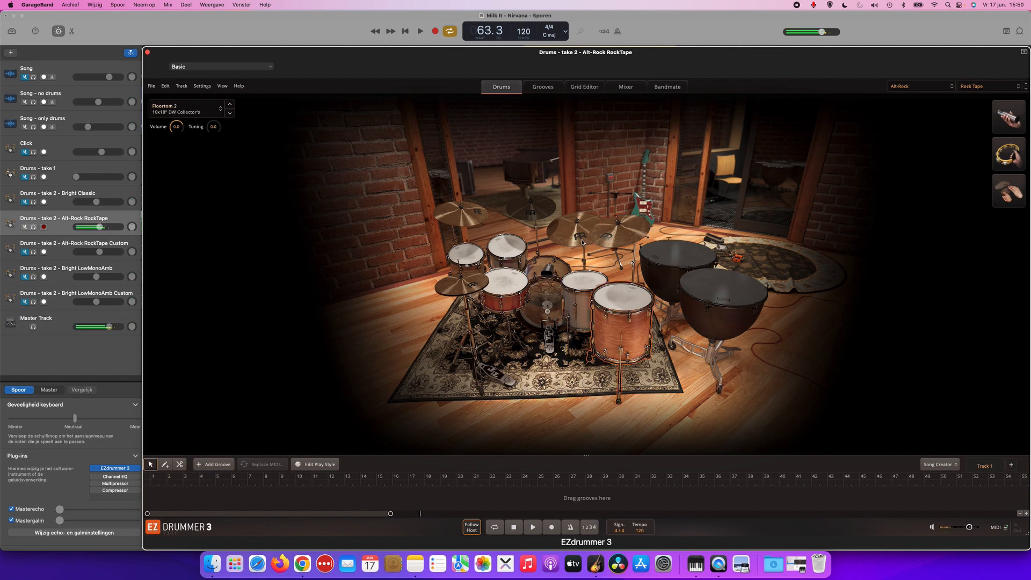
{"action": "left_click", "coordinate": [462, 284]}
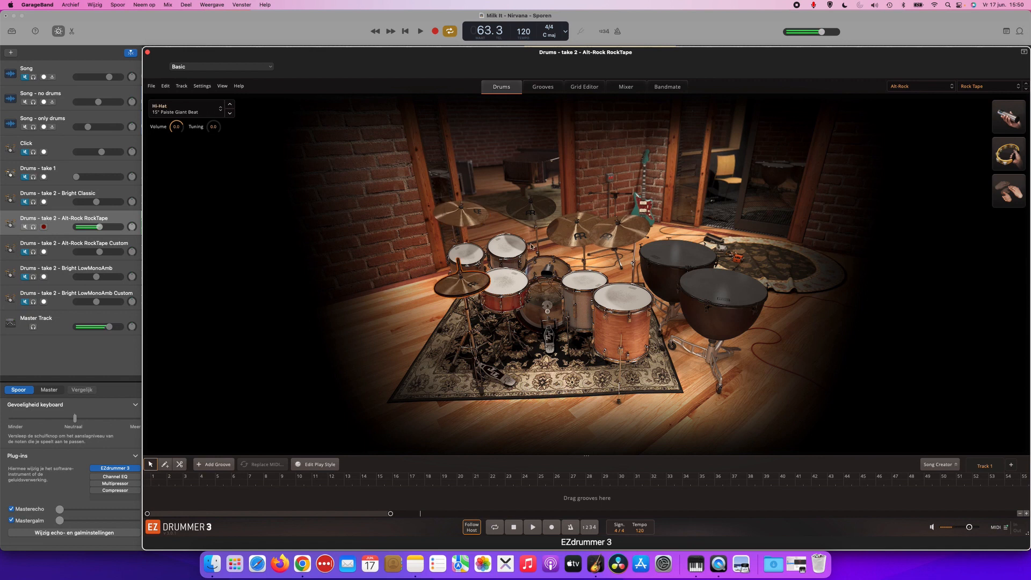
{"action": "left_click", "coordinate": [513, 252]}
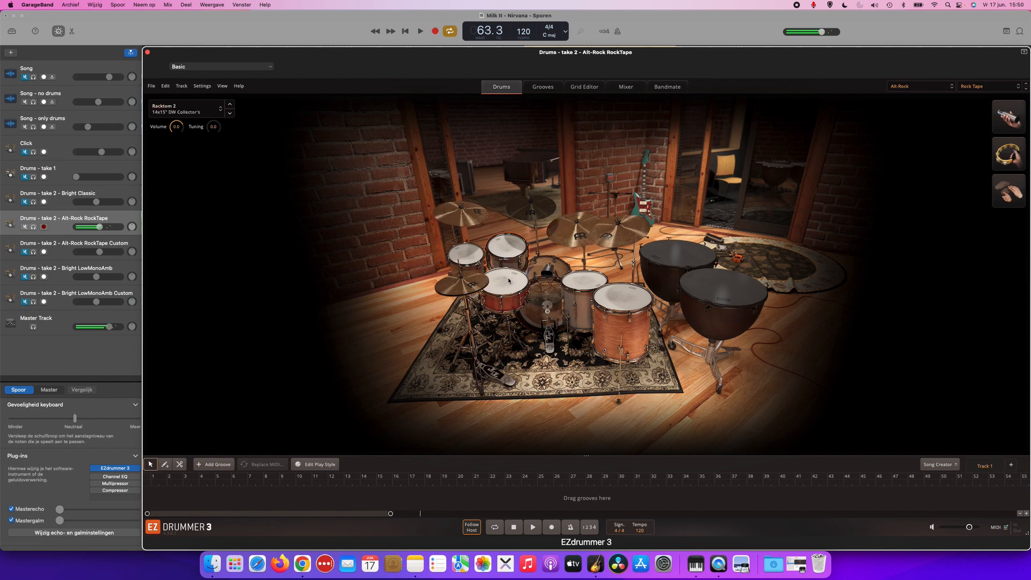
{"action": "left_click", "coordinate": [542, 269]}
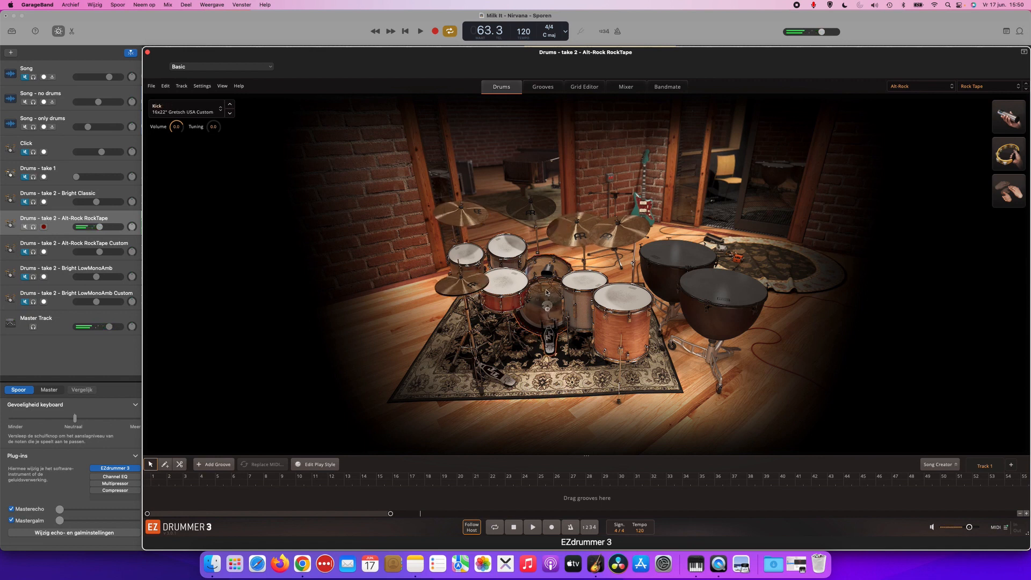
{"action": "left_click", "coordinate": [516, 289]}
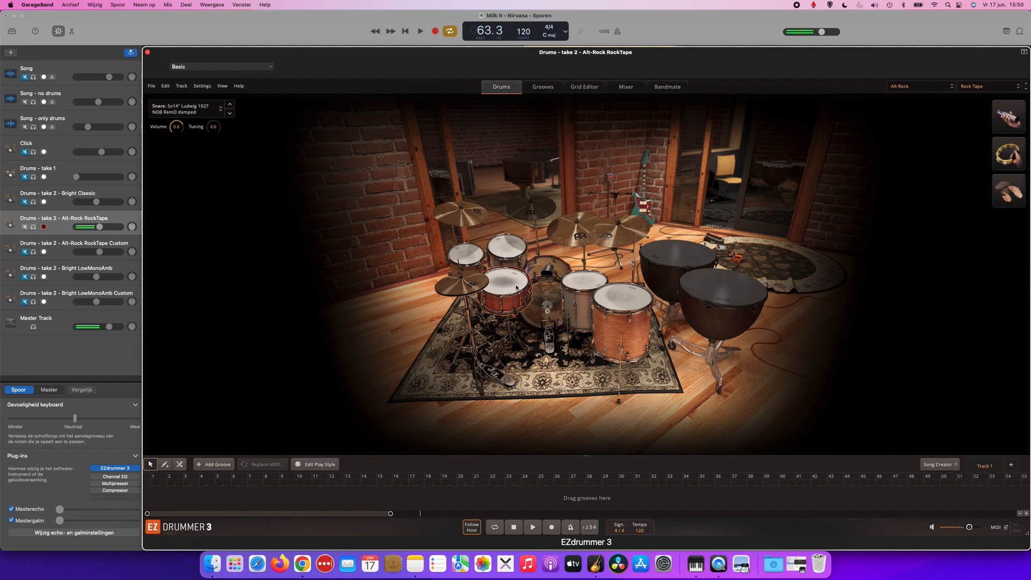
{"action": "left_click", "coordinate": [511, 253]}
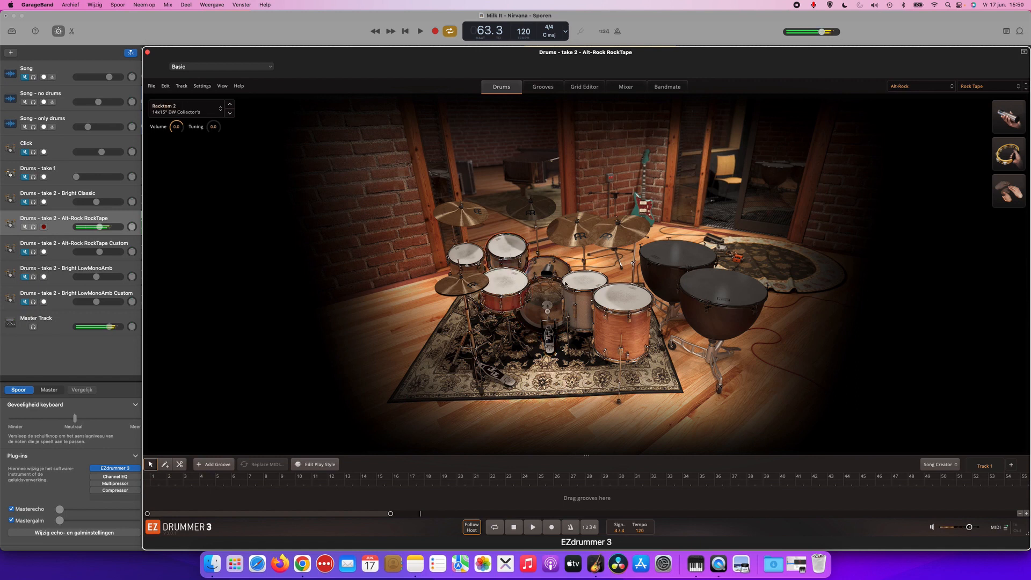
{"action": "left_click", "coordinate": [577, 284]}
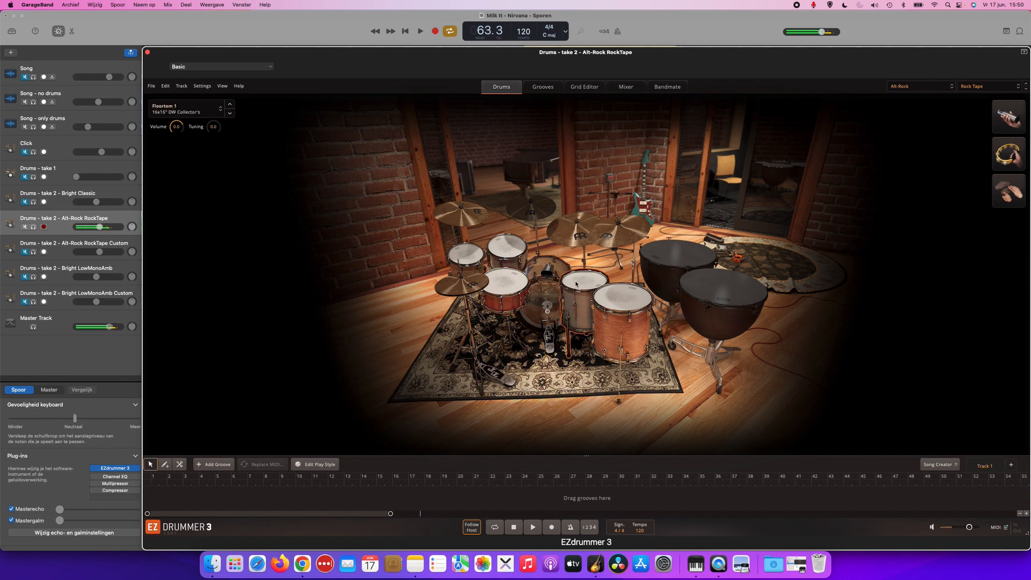
{"action": "left_click", "coordinate": [549, 274]}
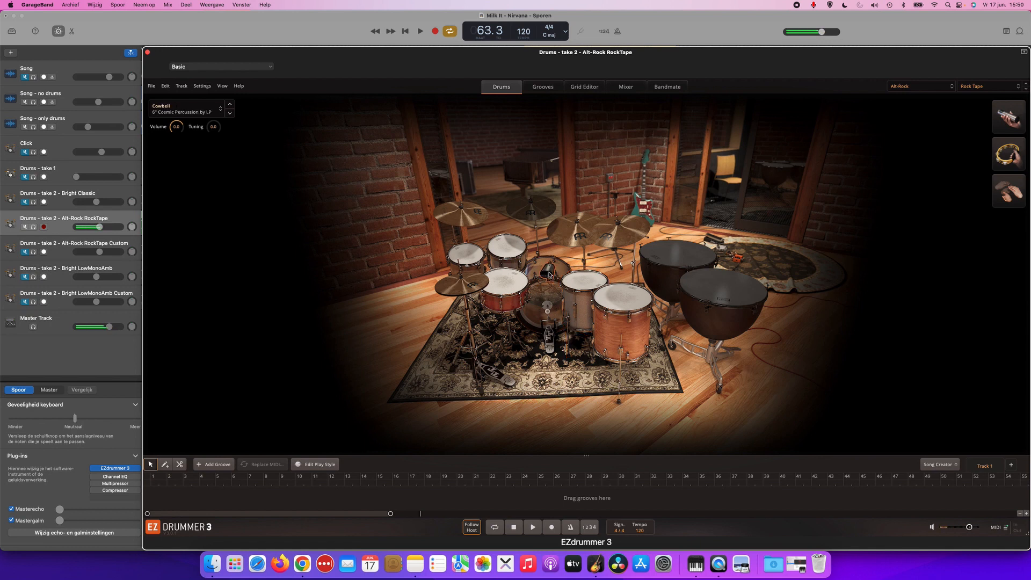
{"action": "left_click", "coordinate": [562, 244]}
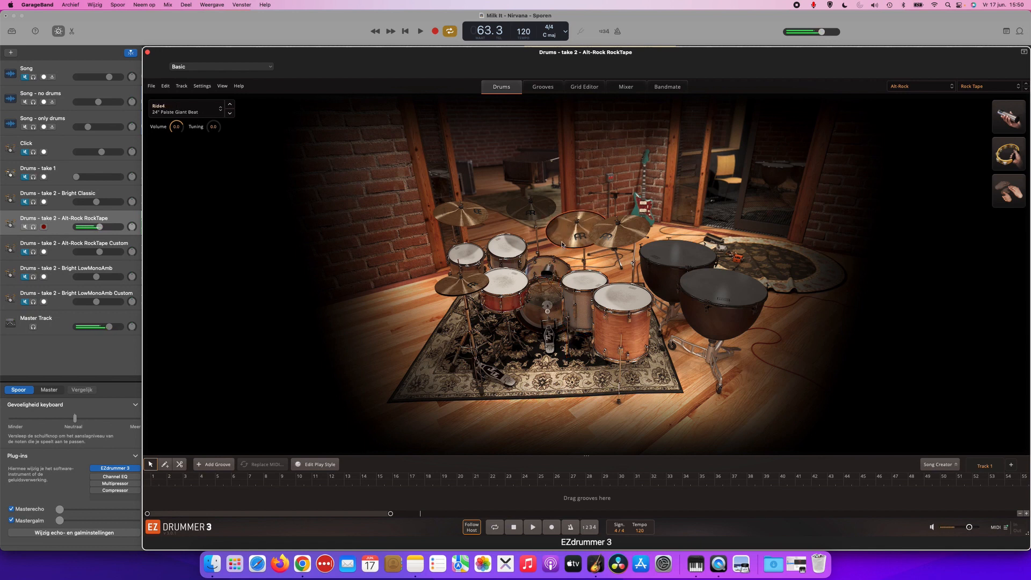
{"action": "left_click", "coordinate": [468, 221]}
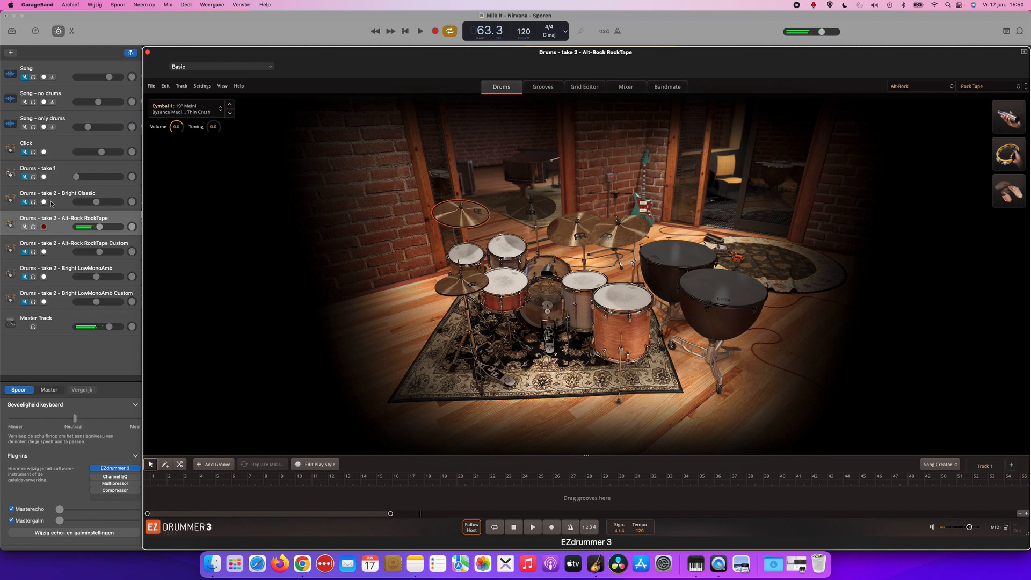
Play the cycled section with Drums - take 2 - Alt-Rock RockTape, and audition that kit's kick and snare.
{"action": "key", "text": "space"}
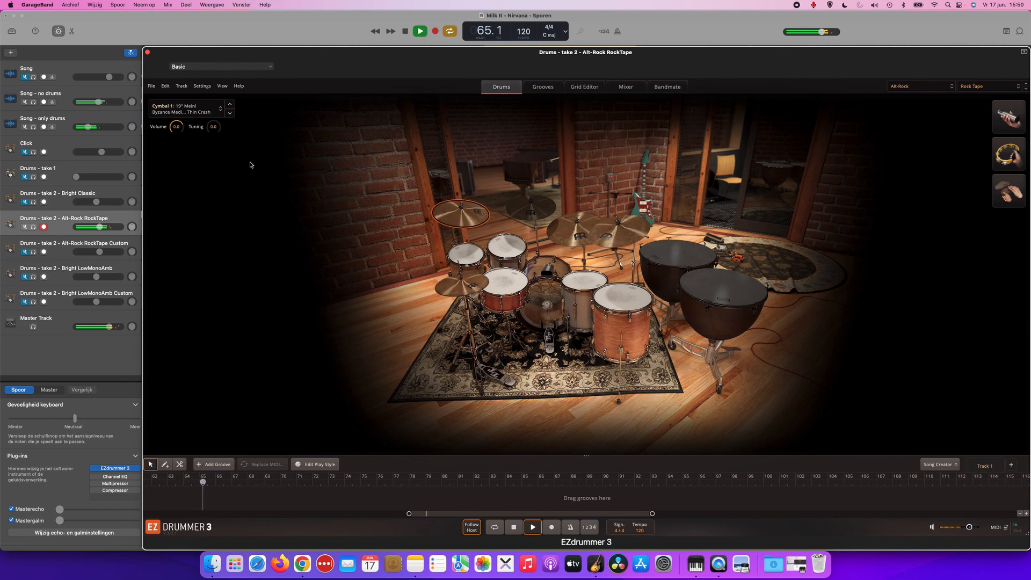
{"action": "key", "text": "space"}
{"action": "left_click", "coordinate": [549, 301]}
{"action": "left_click", "coordinate": [549, 301]}
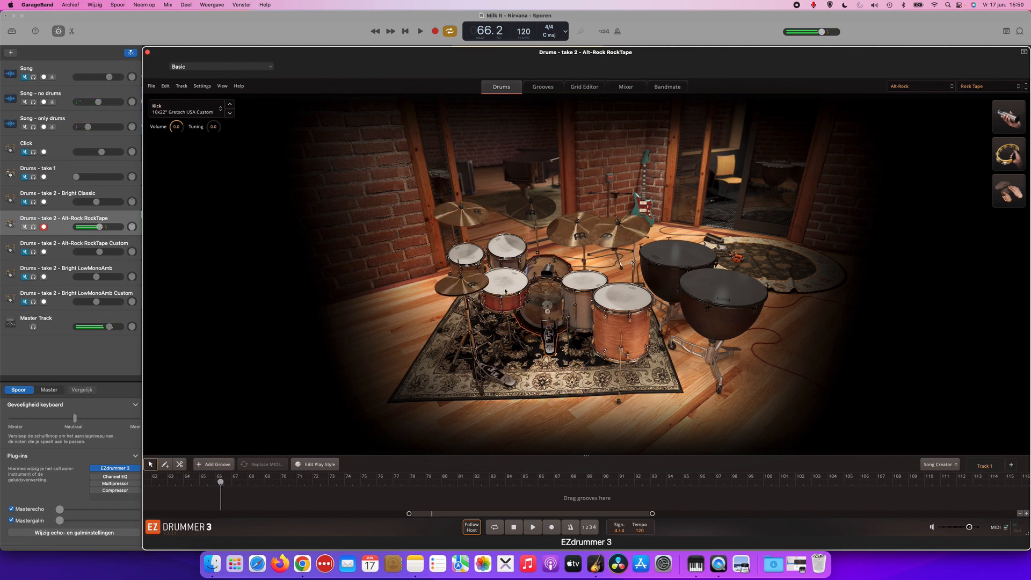
{"action": "left_click", "coordinate": [553, 301]}
{"action": "left_click", "coordinate": [553, 300]}
{"action": "left_click", "coordinate": [547, 298]}
{"action": "left_click", "coordinate": [516, 284]}
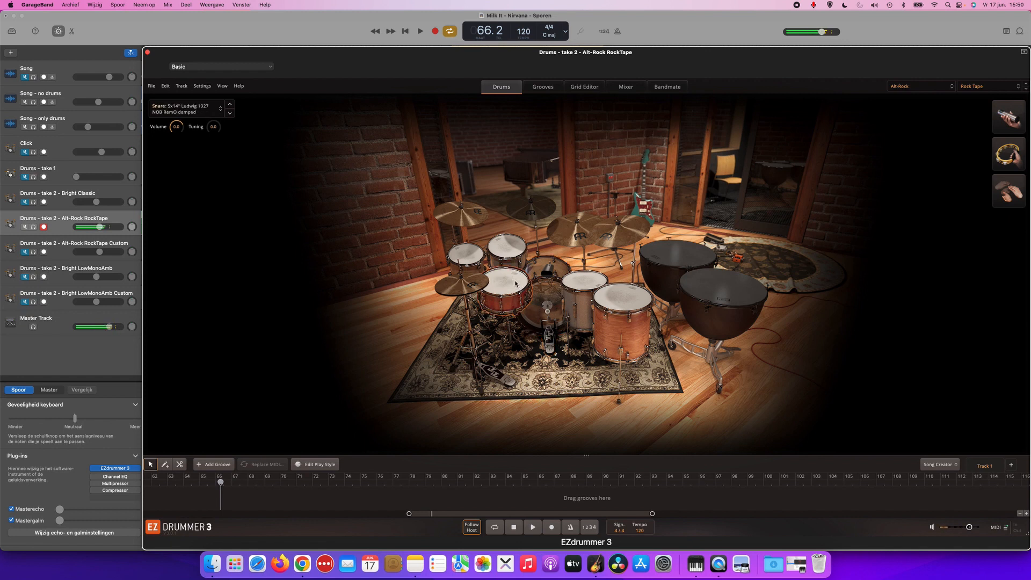
{"action": "left_click", "coordinate": [516, 283]}
Mute Drums - take 2 - Alt-Rock RockTape, unmute and select Drums - take 2 - Alt-Rock RockTape Custom, and play the cycled section.
{"action": "left_click", "coordinate": [50, 249]}
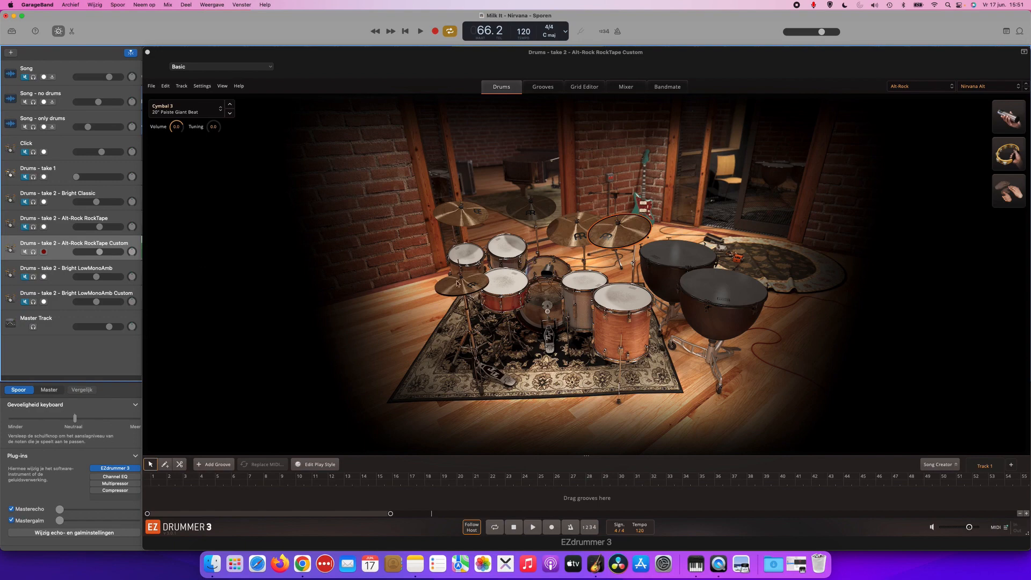
{"action": "left_click", "coordinate": [490, 279]}
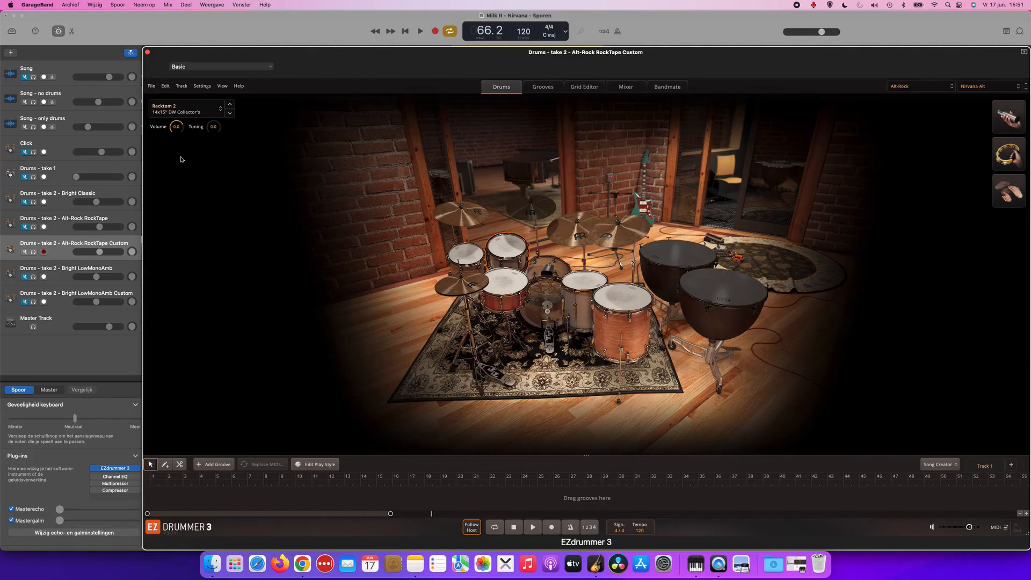
{"action": "key", "text": "space"}
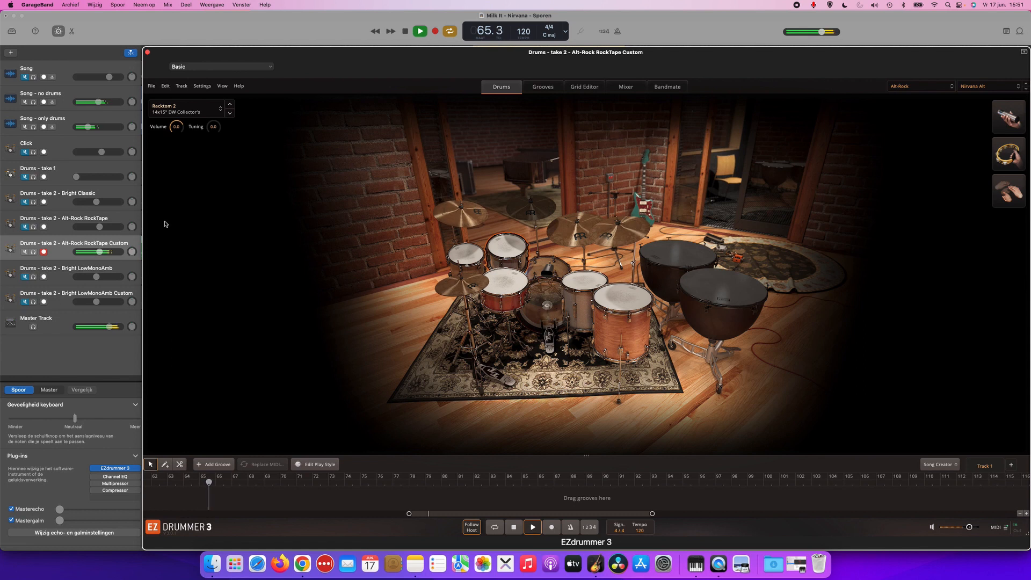
{"action": "key", "text": "space"}
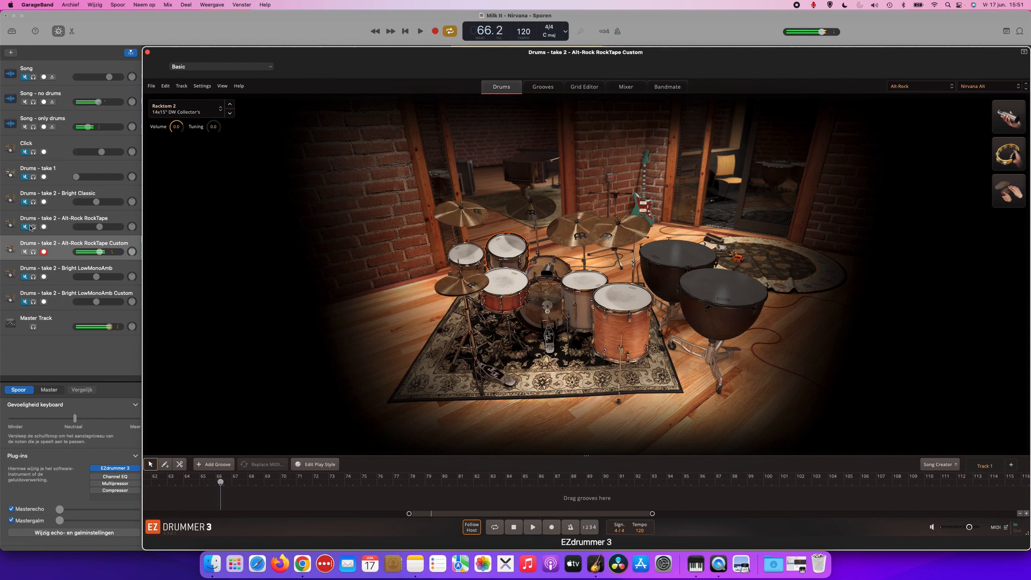
{"action": "left_click", "coordinate": [34, 228]}
{"action": "left_click", "coordinate": [34, 228]}
{"action": "key", "text": "comma"}
{"action": "key", "text": "comma"}
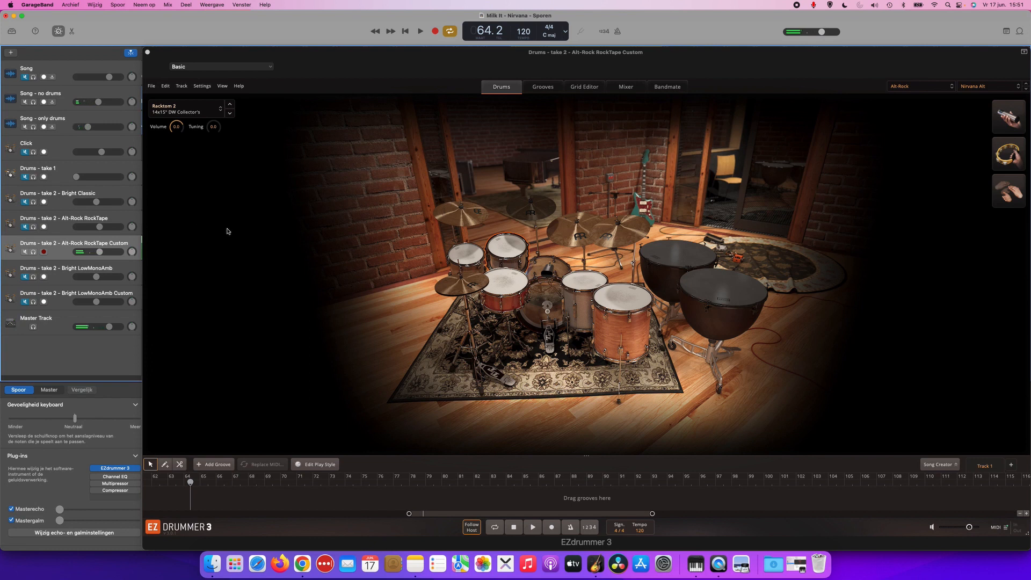
Examine the Nirvana Alt preset's snare, kick and mixer settings, including the list of available kicks, and end playback of the section.
{"action": "left_click", "coordinate": [510, 288]}
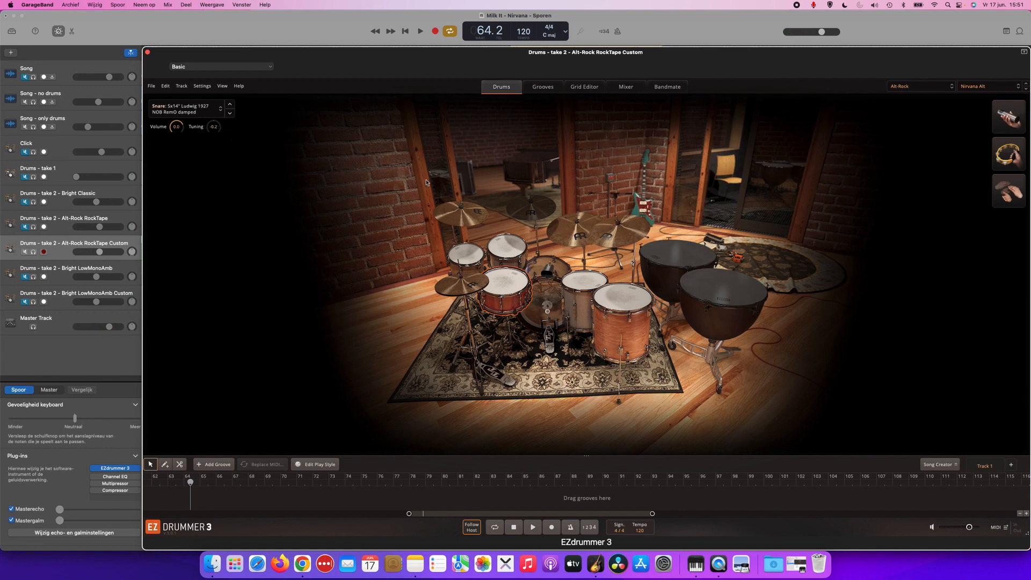
{"action": "left_click", "coordinate": [539, 279]}
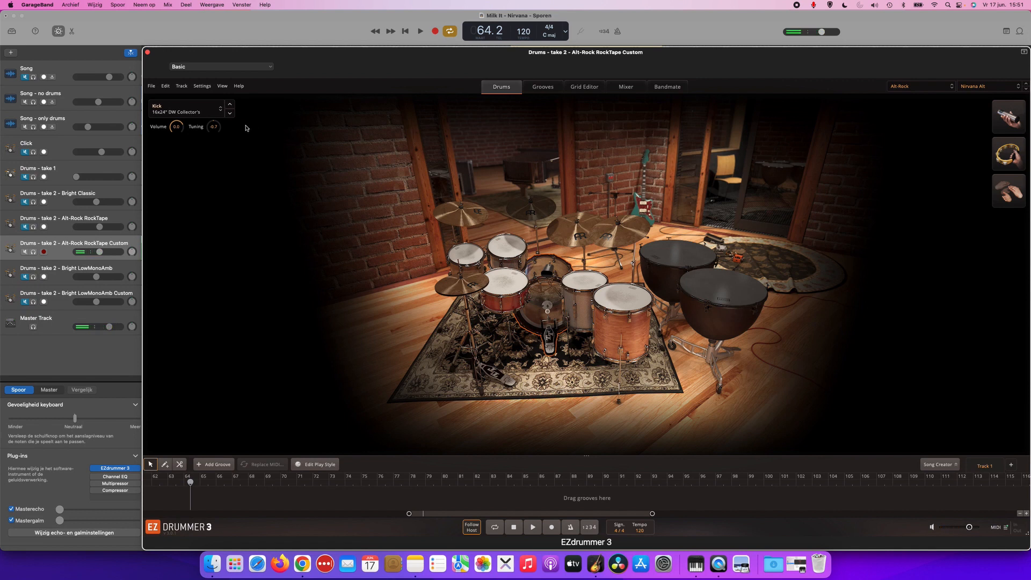
{"action": "left_click", "coordinate": [188, 107]}
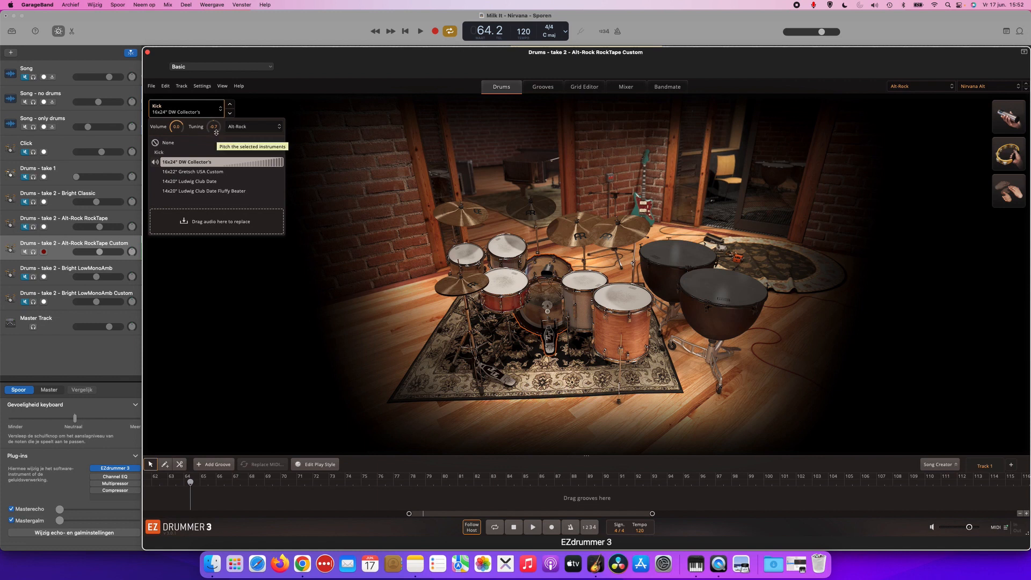
{"action": "left_click", "coordinate": [216, 114]}
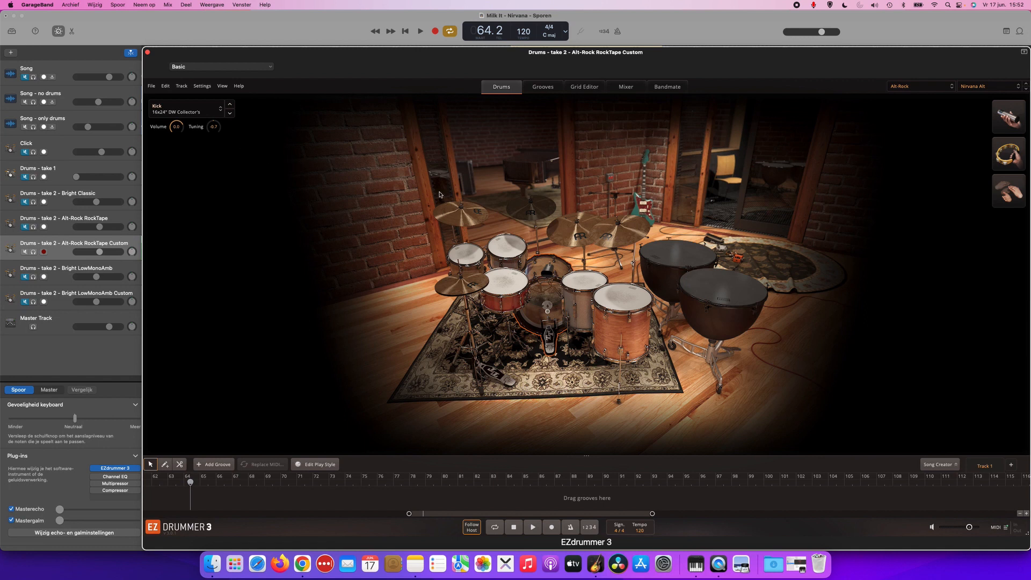
{"action": "left_click", "coordinate": [621, 90]}
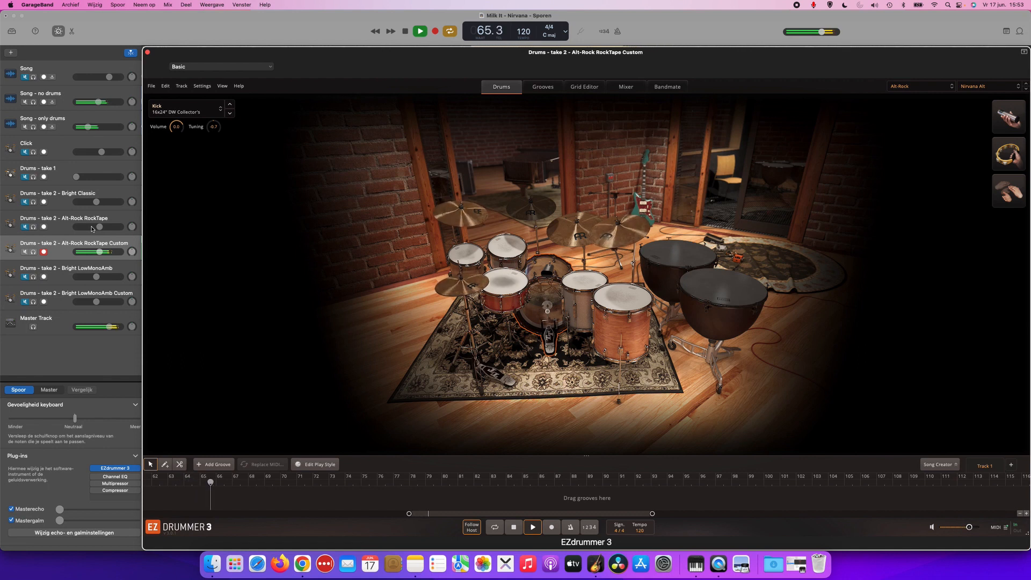
{"action": "key", "text": "space"}
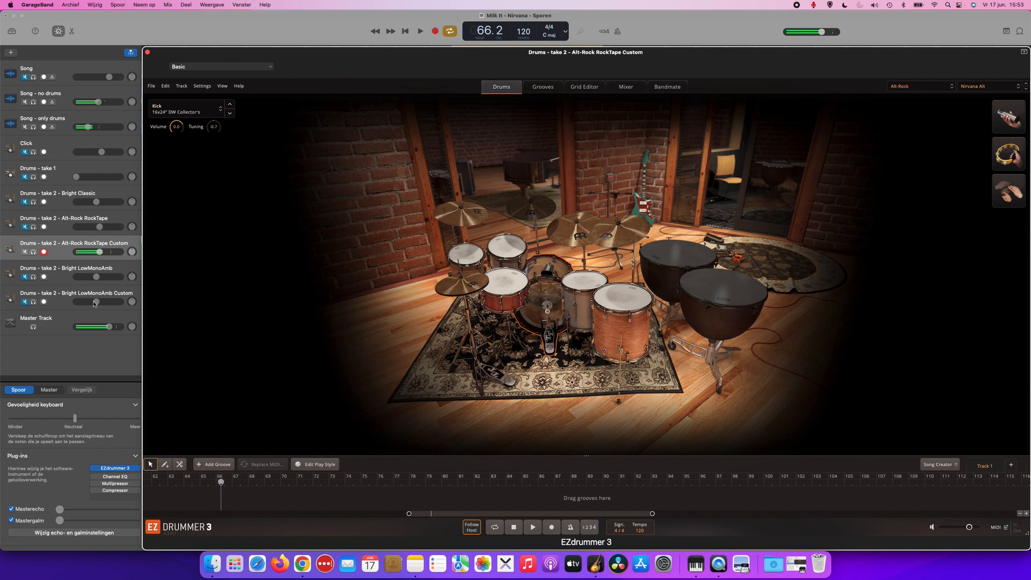
Mute Drums - take 2 - Alt-Rock RockTape Custom, and unmute and select Drums - take 2 - Bright LowMonoAmb.
{"action": "left_click", "coordinate": [25, 252]}
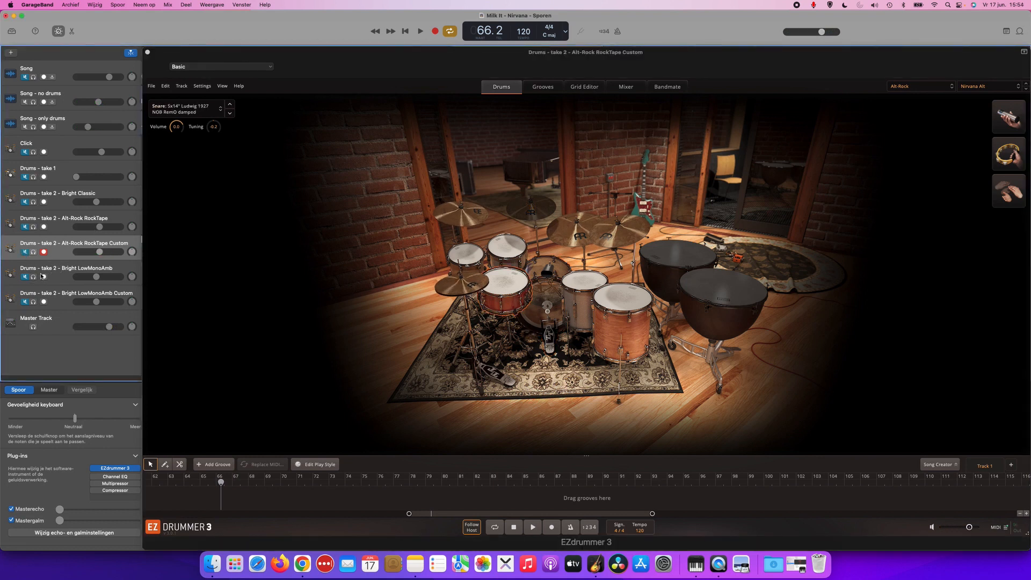
{"action": "left_click", "coordinate": [38, 278]}
{"action": "left_click", "coordinate": [26, 277]}
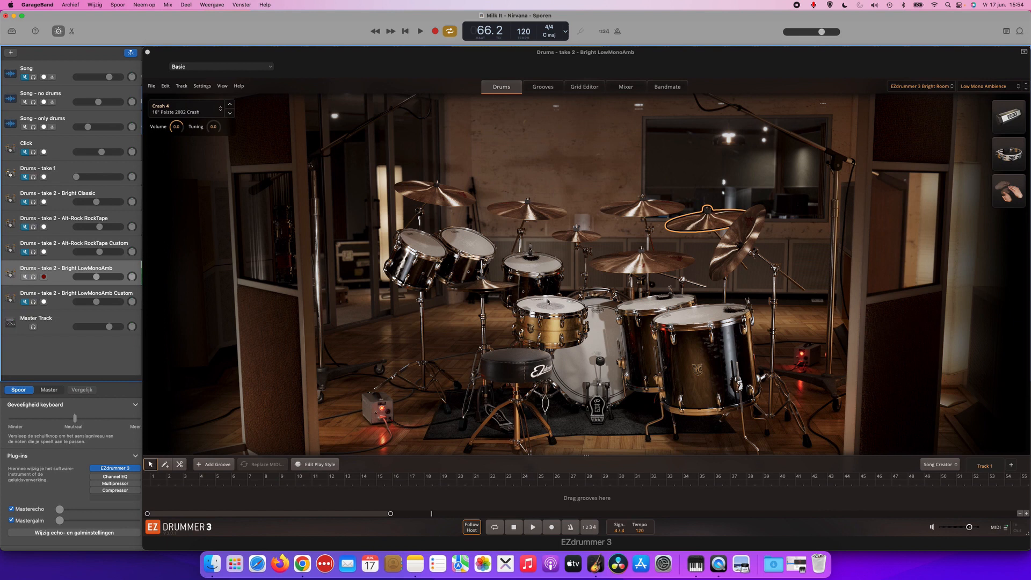
Audition the Bright Room kit's first floor tom and check the list of drums and mixer presets, keeping Low Mono Ambience.
{"action": "left_click", "coordinate": [636, 305]}
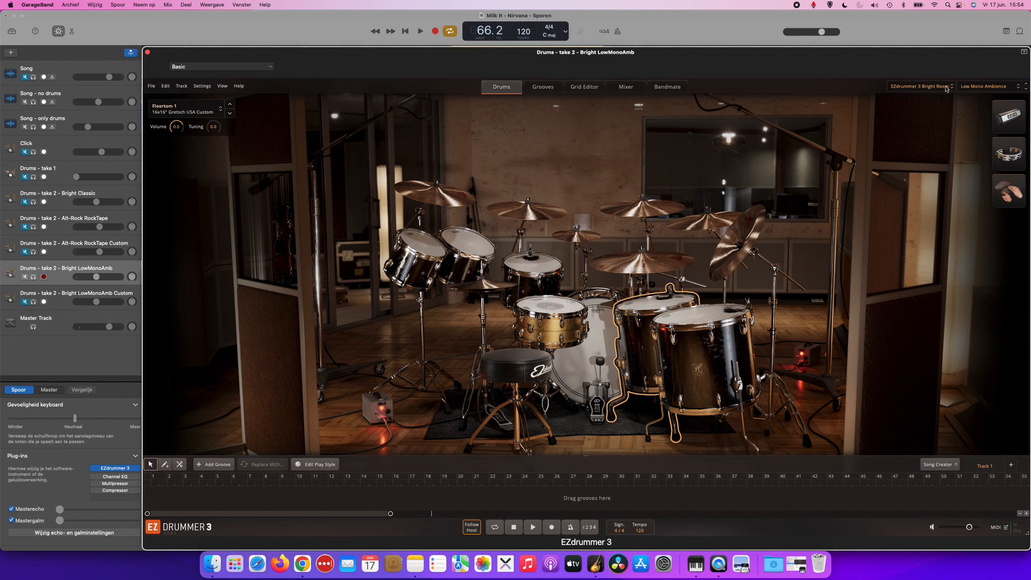
{"action": "left_click", "coordinate": [975, 88]}
{"action": "mouse_move", "coordinate": [957, 116]}
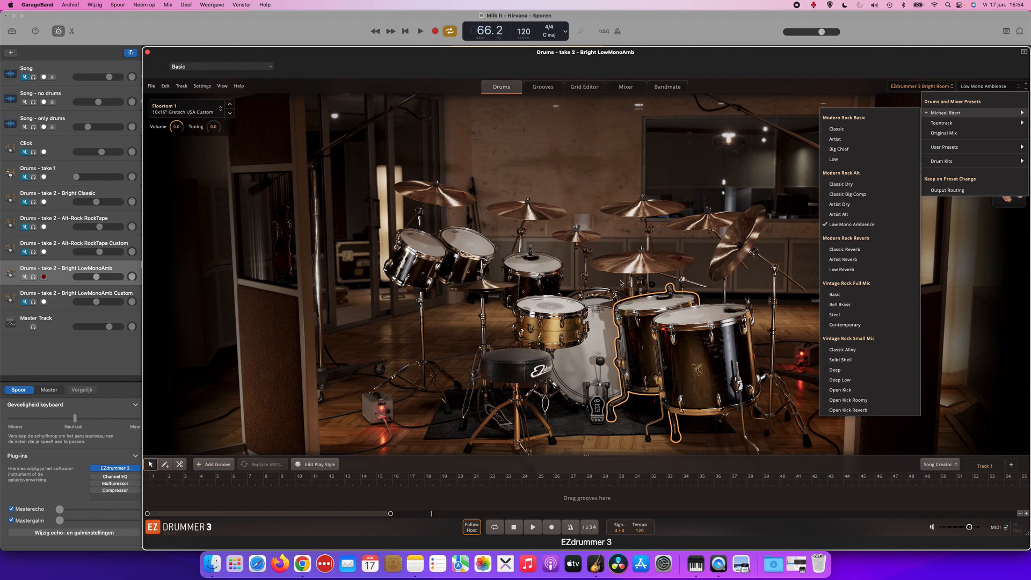
{"action": "left_click", "coordinate": [210, 250]}
Play the cycled section with Drums - take 2 - Bright LowMonoAmb in the mix and soloed, and audition its snare.
{"action": "key", "text": "space"}
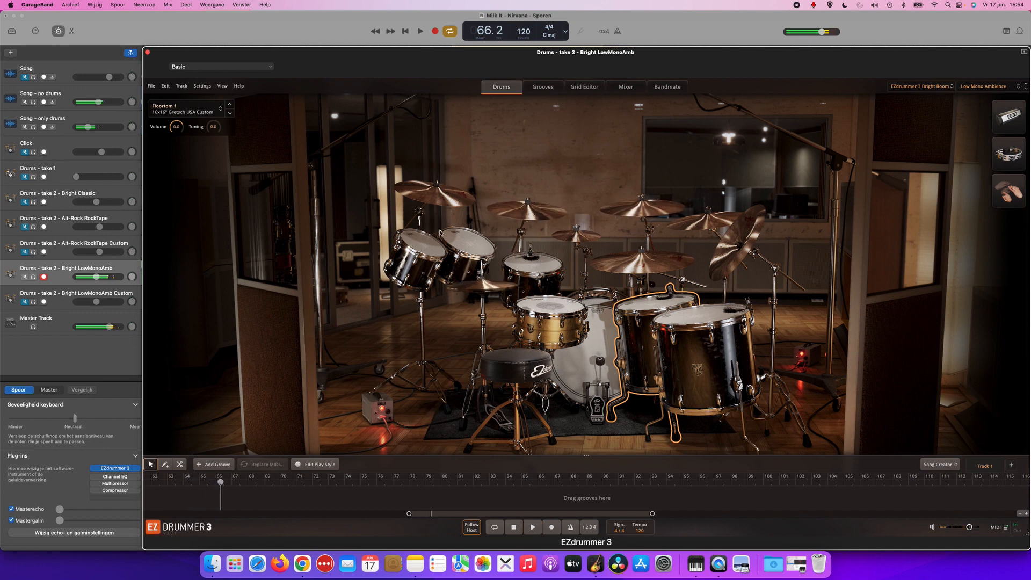
{"action": "left_click", "coordinate": [34, 277]}
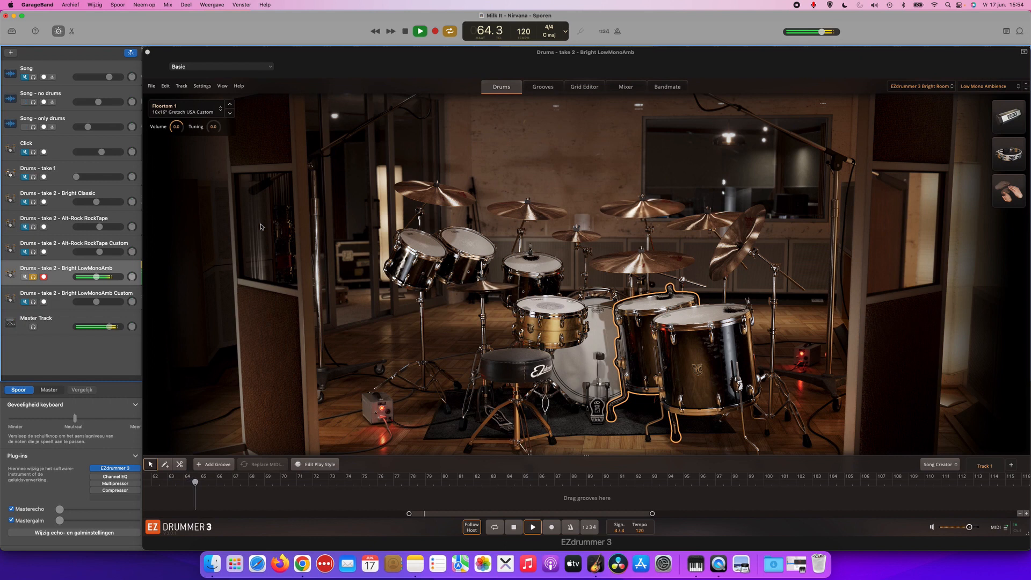
{"action": "key", "text": "space"}
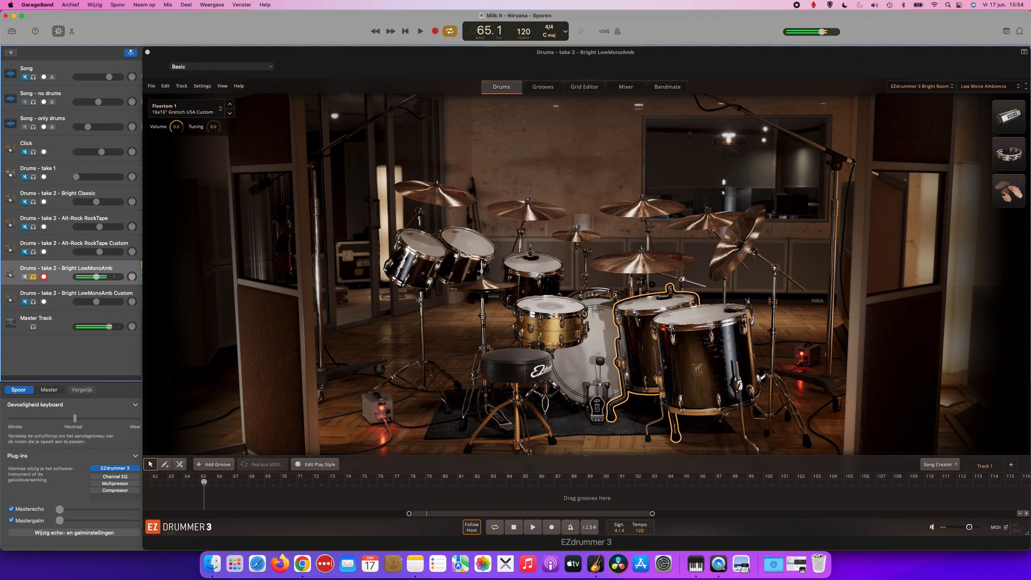
{"action": "left_click", "coordinate": [557, 310]}
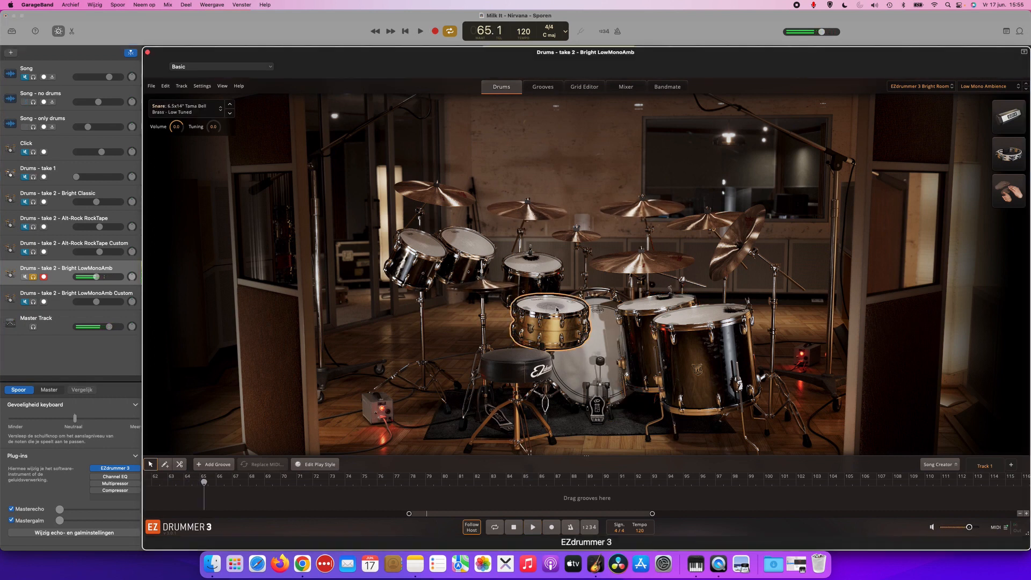
Play the cycled section with the Song track soloed, and again with Drums - take 2 - Bright LowMonoAmb soloed for comparison.
{"action": "left_click", "coordinate": [34, 78]}
{"action": "left_click", "coordinate": [33, 276]}
{"action": "key", "text": "space"}
{"action": "key", "text": "space"}
{"action": "left_click", "coordinate": [34, 278]}
{"action": "key", "text": "space"}
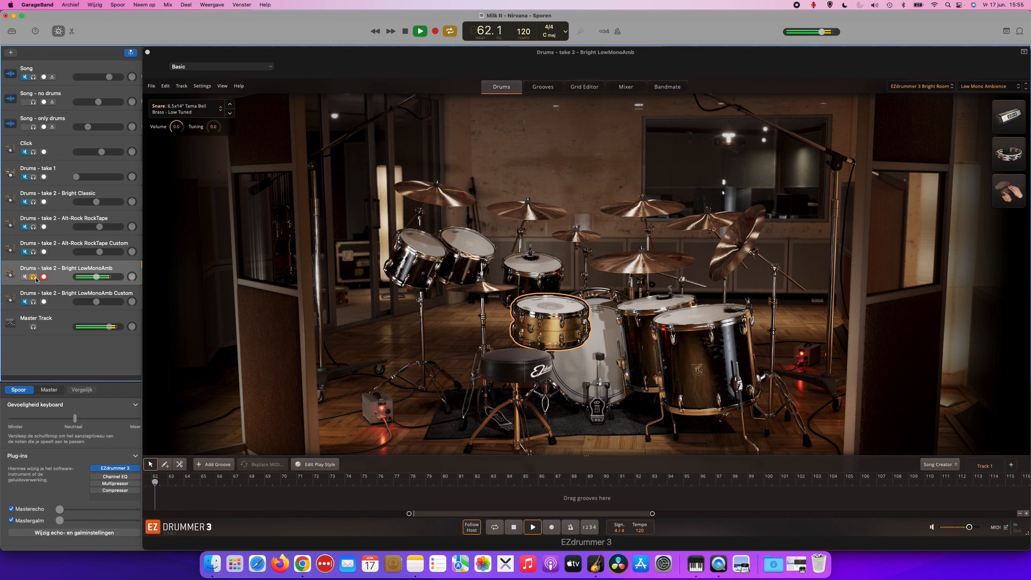
{"action": "key", "text": "space"}
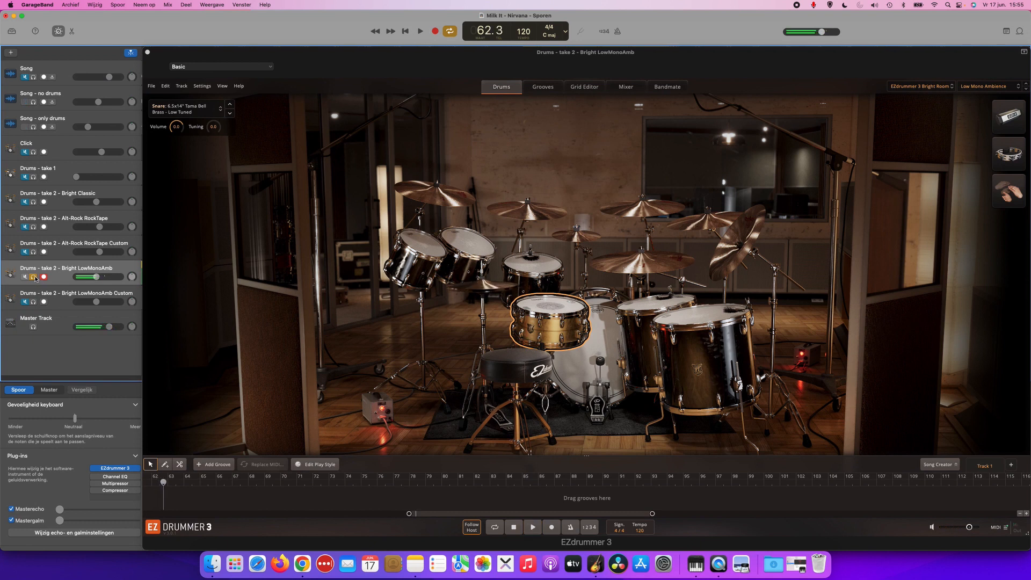
Audition the Low Mono Ambience preset's snare with several repeated hits.
{"action": "left_click", "coordinate": [556, 304]}
{"action": "left_click", "coordinate": [556, 303]}
{"action": "left_click", "coordinate": [555, 304]}
{"action": "left_click", "coordinate": [555, 304]}
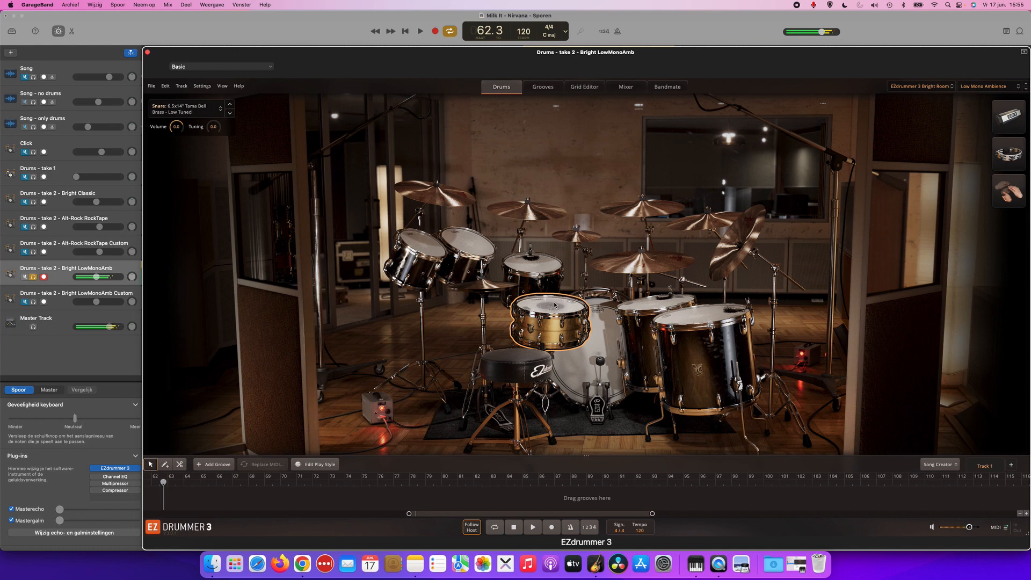
Unsolo and mute Drums - take 2 - Bright LowMonoAmb, and unmute and select Drums - take 2 - Bright LowMonoAmb Custom.
{"action": "left_click", "coordinate": [34, 278]}
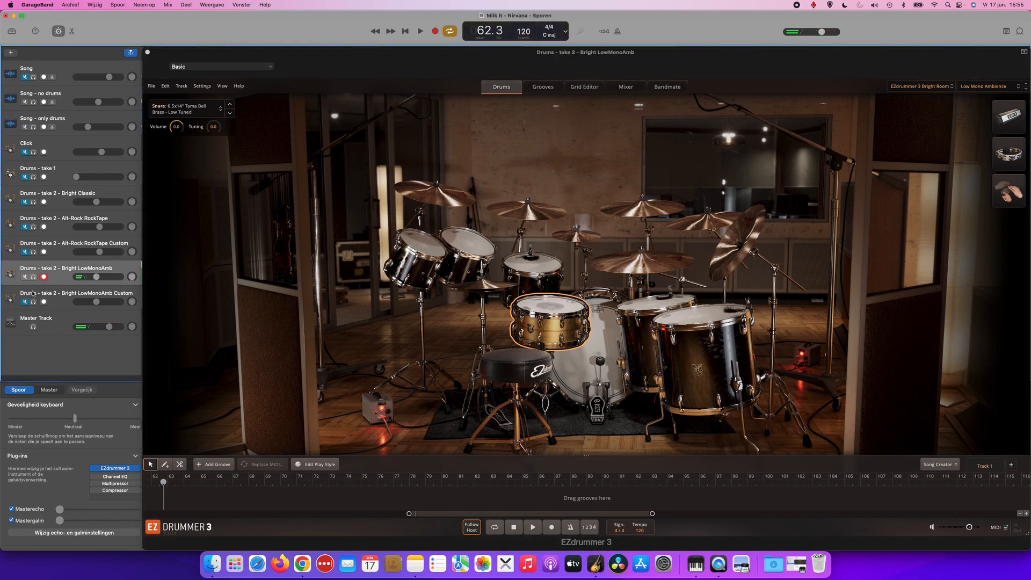
{"action": "left_click", "coordinate": [26, 277]}
{"action": "left_click", "coordinate": [26, 301]}
{"action": "left_click", "coordinate": [121, 290]}
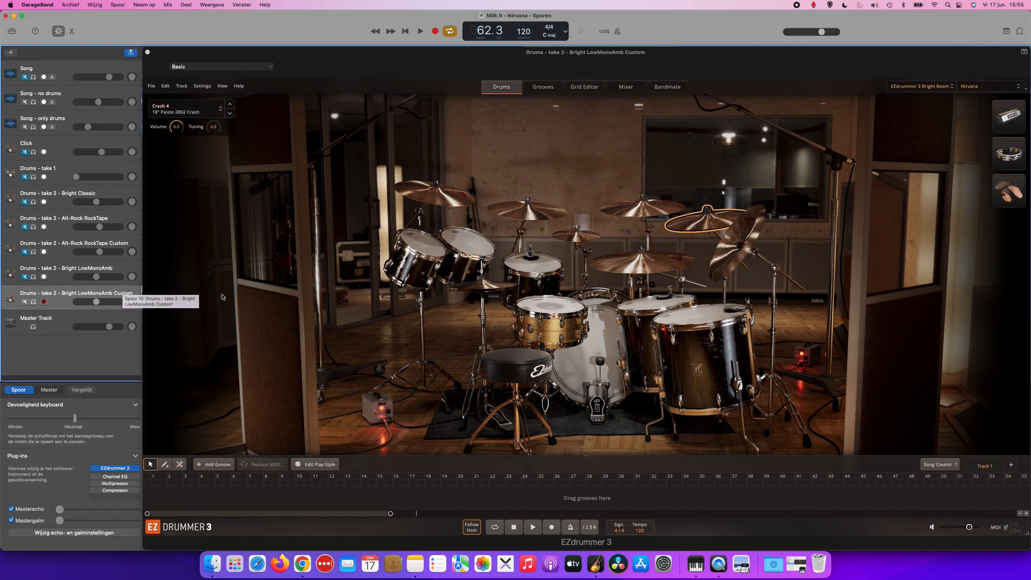
Compare the 6.5x14" Tama Bell Brass snare with the 8x14" Ludwig Coliseum - Low Tuned in the custom kit, keeping the Ludwig.
{"action": "left_click", "coordinate": [558, 310]}
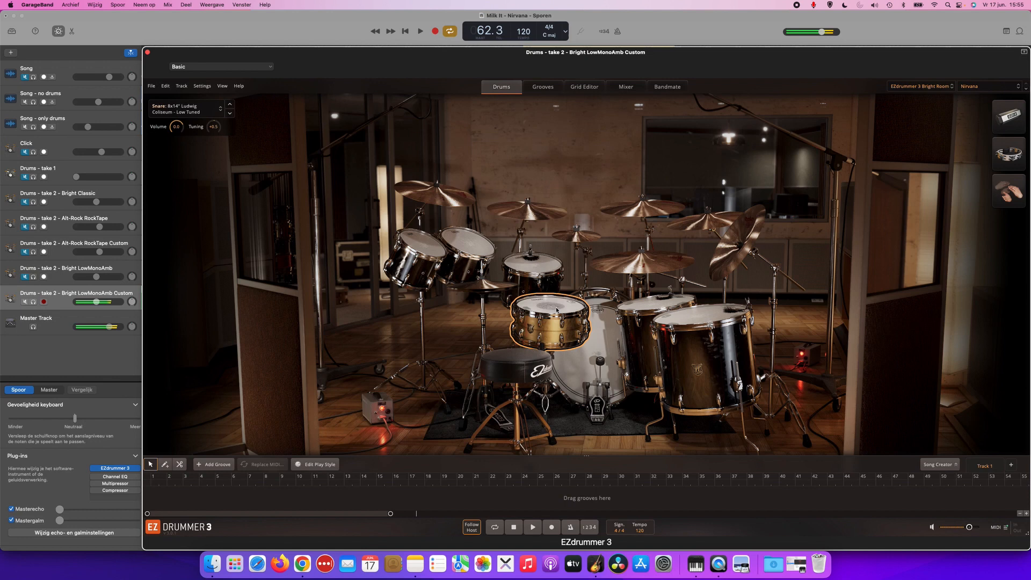
{"action": "left_click", "coordinate": [216, 114]}
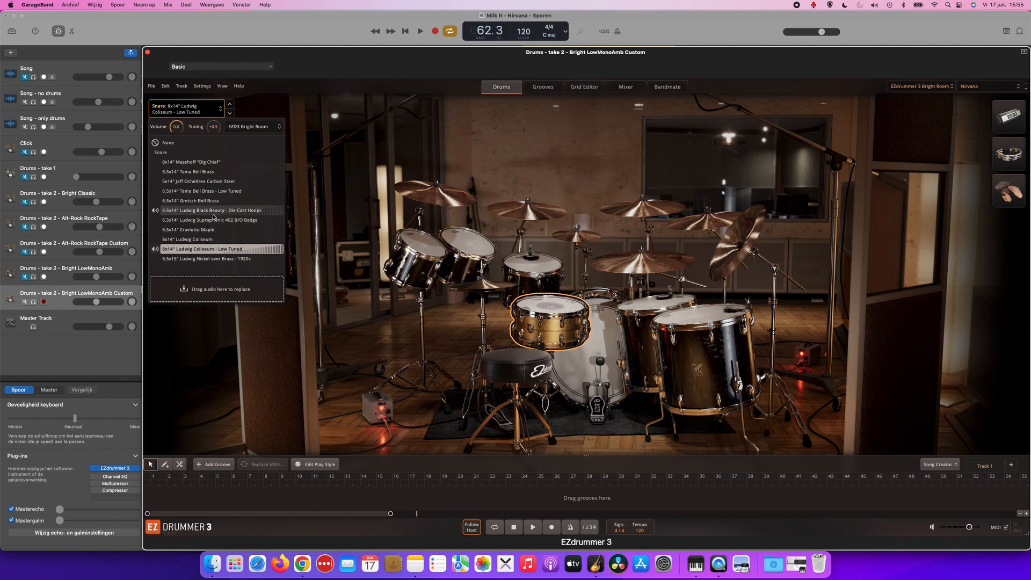
{"action": "left_click", "coordinate": [215, 173]}
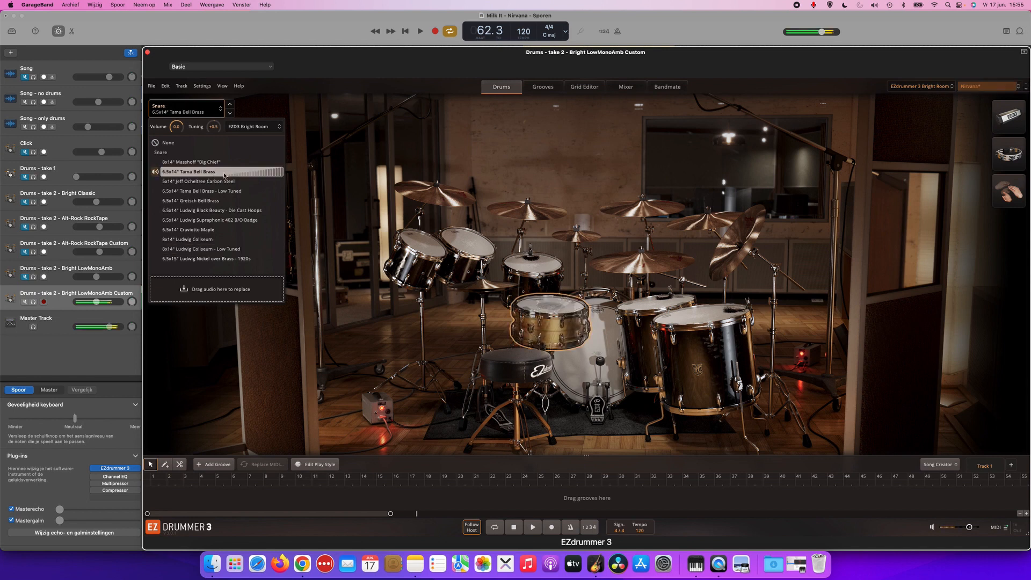
{"action": "left_click", "coordinate": [241, 251]}
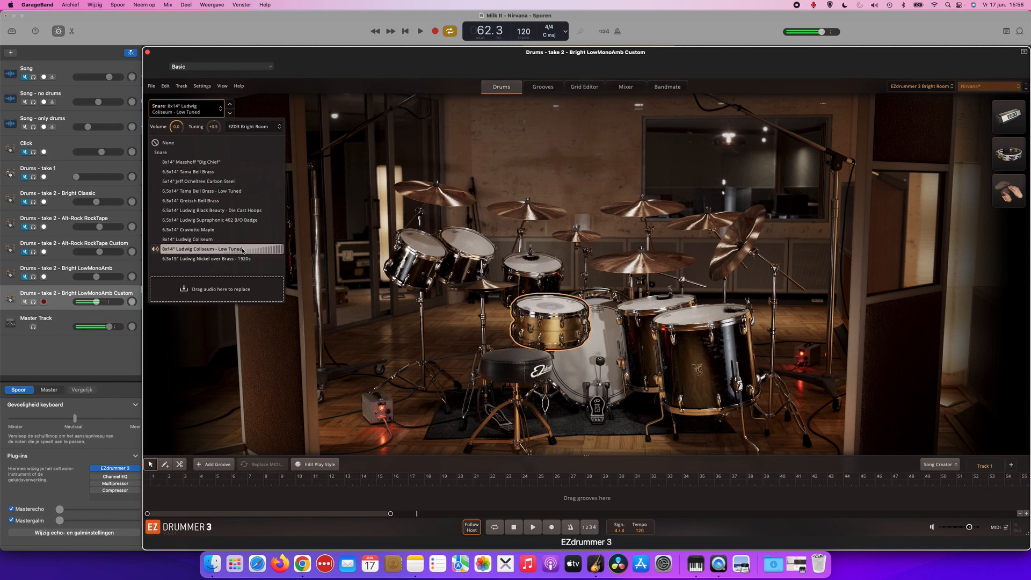
{"action": "left_click", "coordinate": [217, 112]}
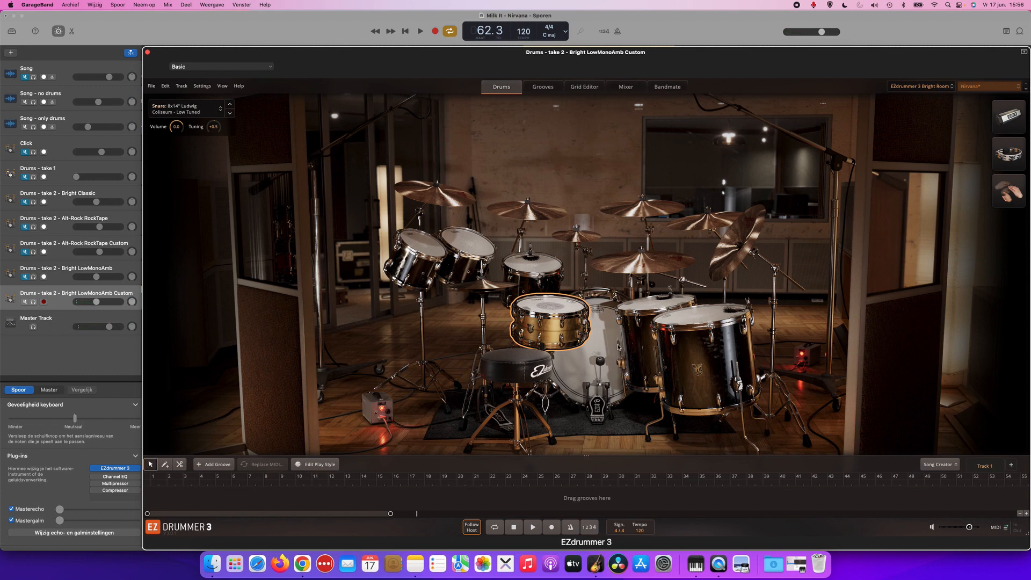
Audition the kick and Racktom 3 in the custom kit and review the alternative drums offered for each.
{"action": "left_click", "coordinate": [605, 345]}
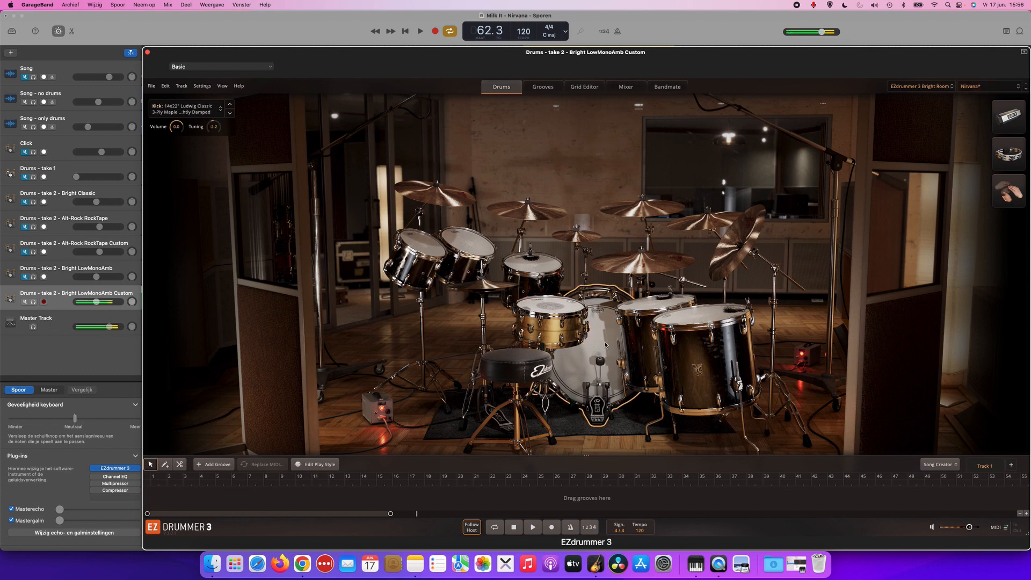
{"action": "left_click", "coordinate": [218, 112]}
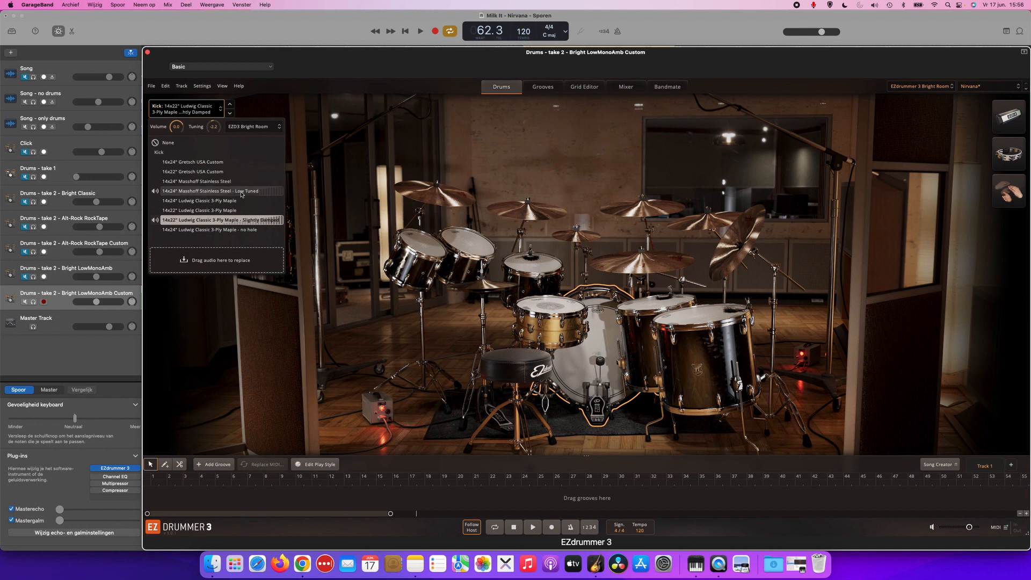
{"action": "left_click", "coordinate": [544, 265]}
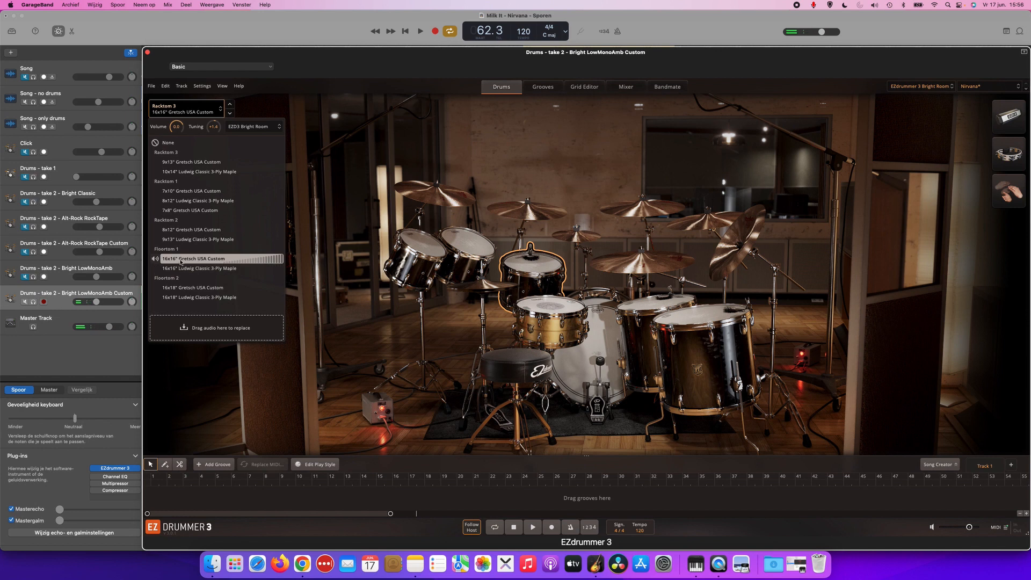
{"action": "left_click", "coordinate": [533, 264]}
{"action": "left_click", "coordinate": [539, 265]}
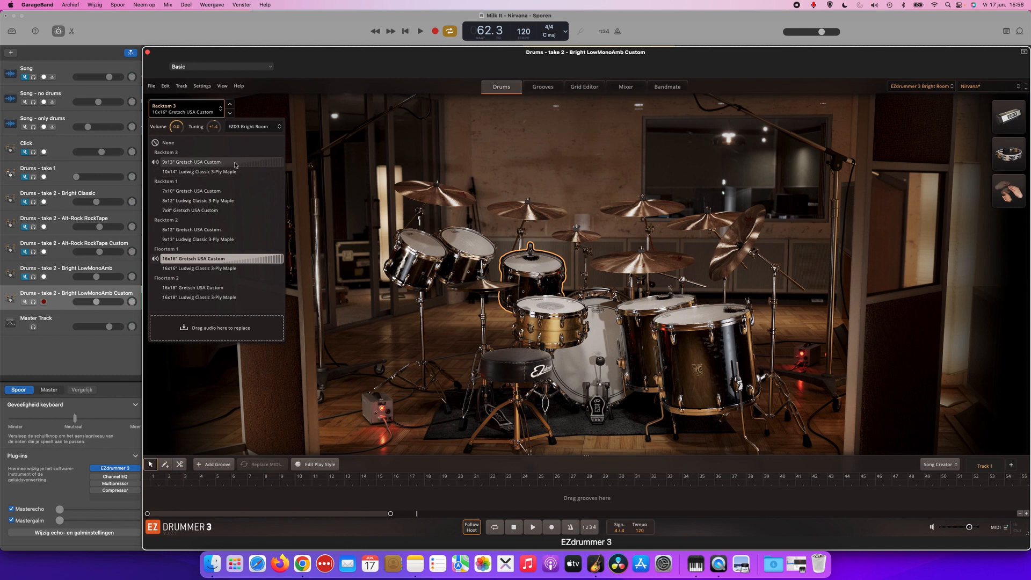
{"action": "left_click", "coordinate": [259, 260]}
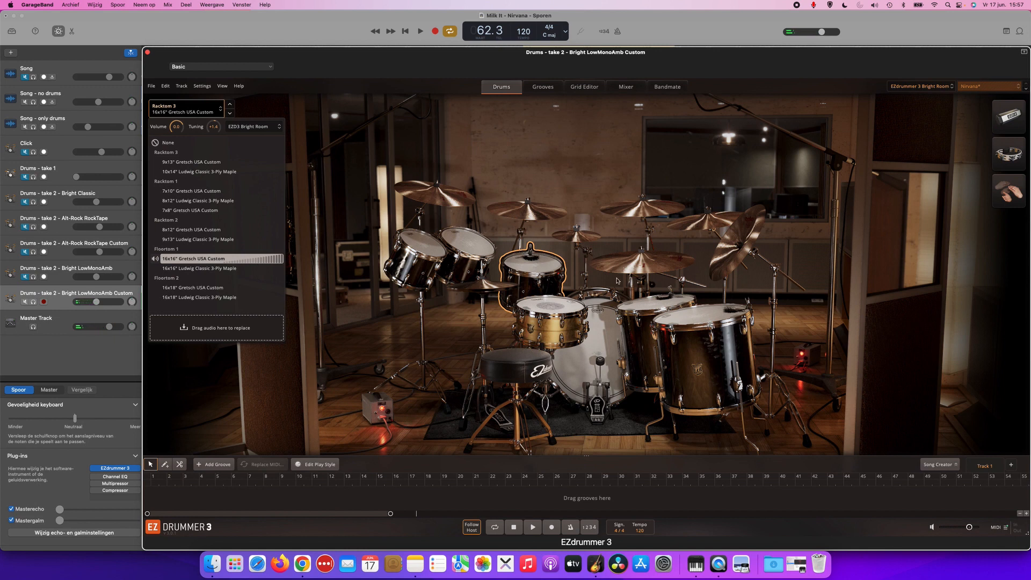
Audition Floortom 1 and the ride cymbal in the custom kit and review their alternative instruments.
{"action": "left_click", "coordinate": [644, 304]}
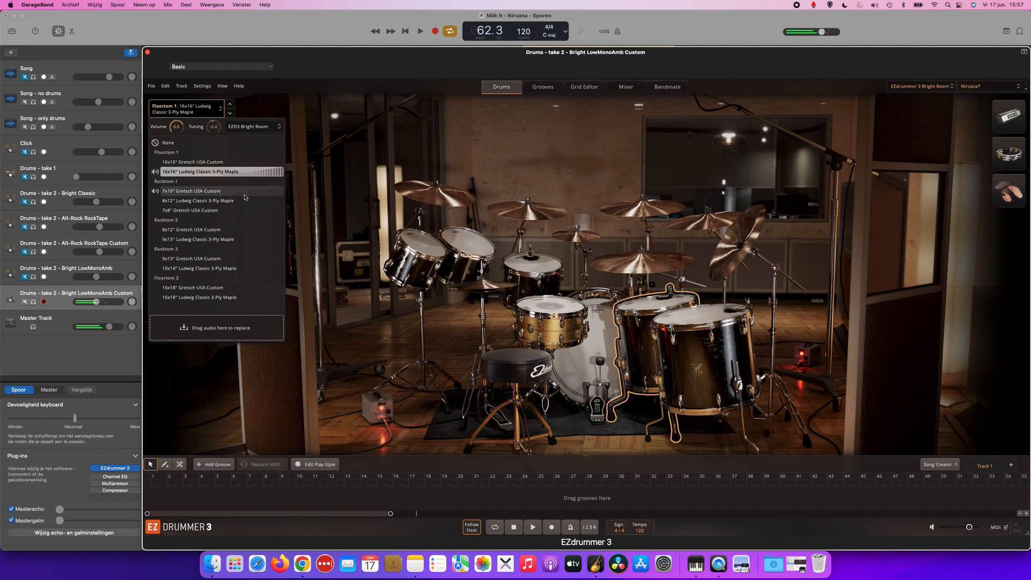
{"action": "left_click", "coordinate": [665, 308]}
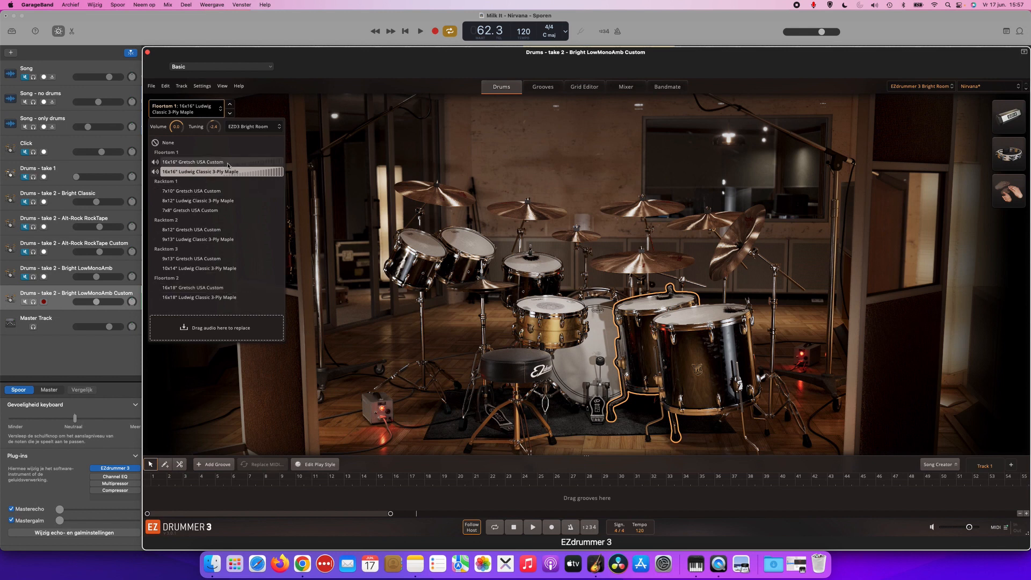
{"action": "left_click", "coordinate": [653, 261]}
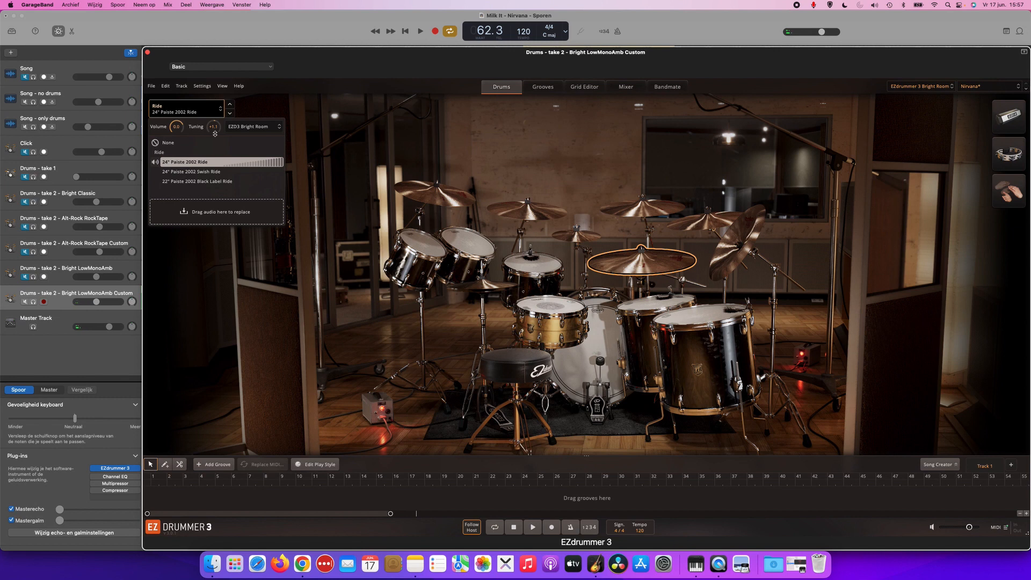
Close the ride alternatives and play the cycled section with the separated song stems and the custom kit together.
{"action": "left_click", "coordinate": [361, 191]}
{"action": "key", "text": "space"}
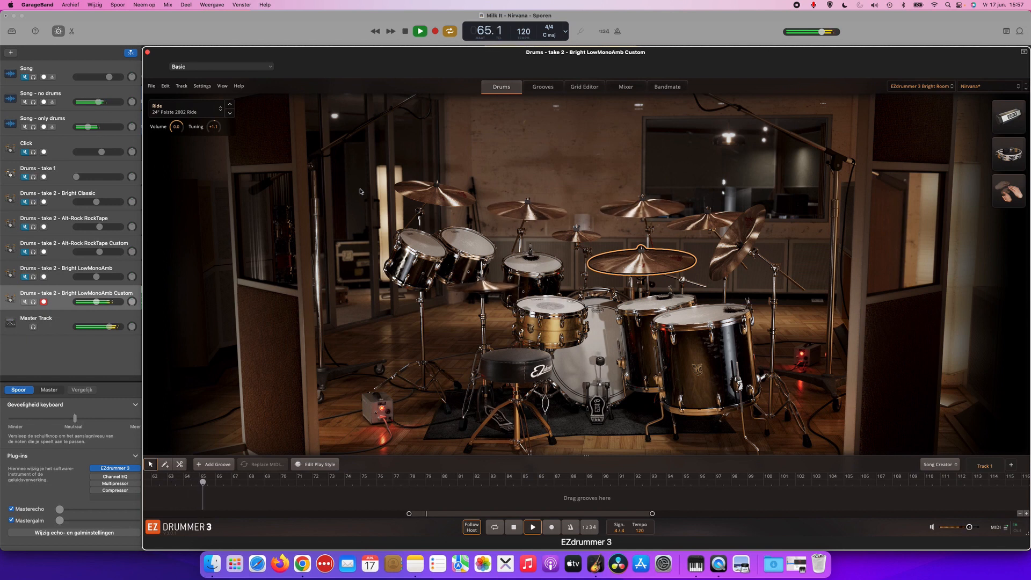
{"action": "key", "text": "space"}
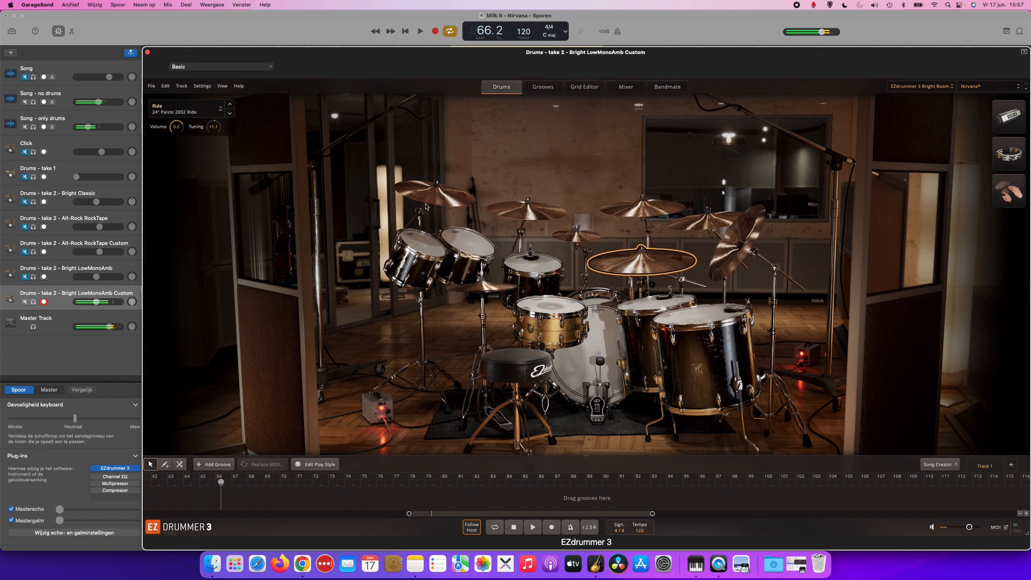
Compare the custom kit's mixer levels with those of Drums - take 2 - Bright LowMonoAmb, and view the user presets in the custom kit.
{"action": "left_click", "coordinate": [623, 87]}
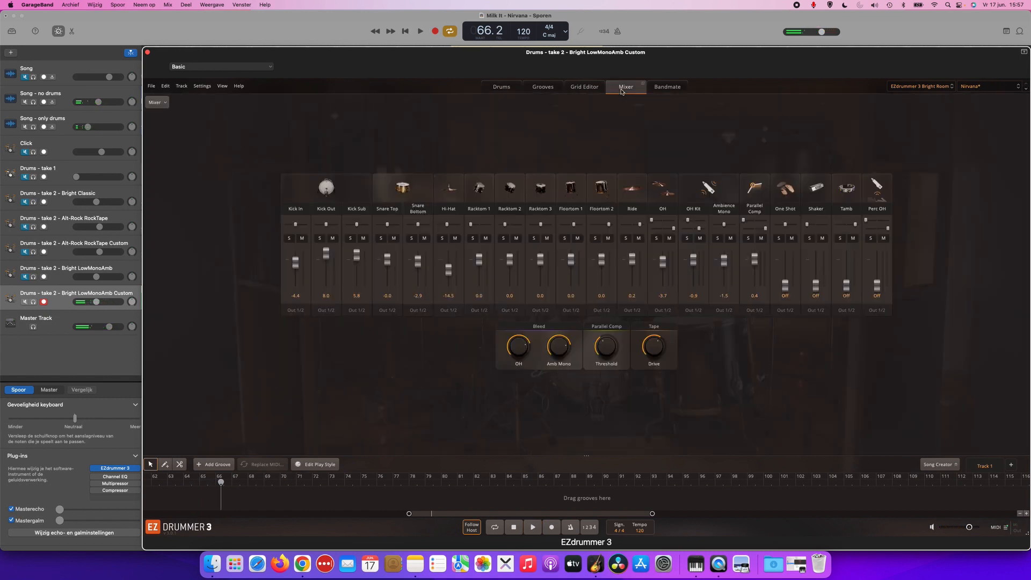
{"action": "left_click", "coordinate": [65, 274]}
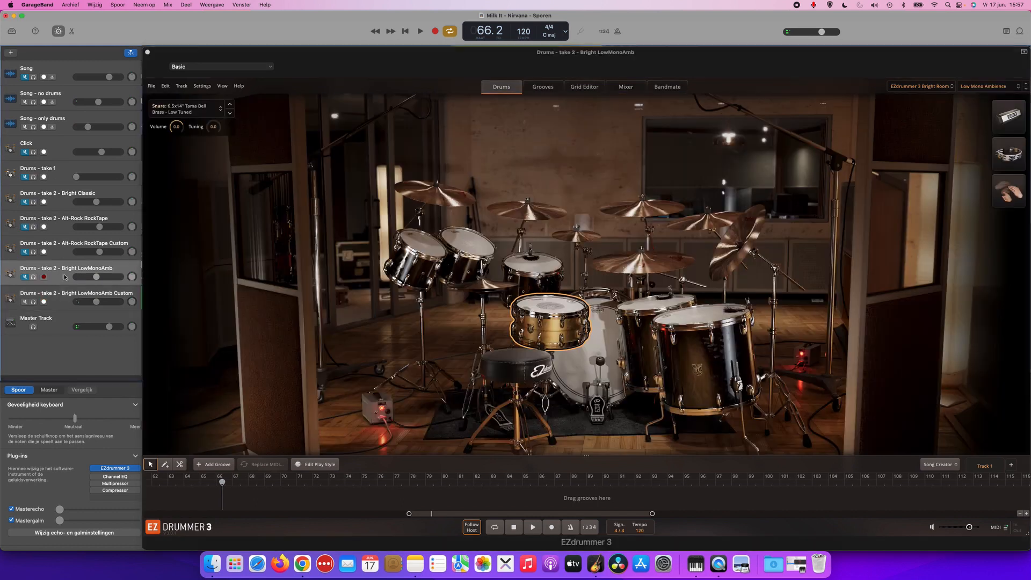
{"action": "left_click", "coordinate": [626, 87]}
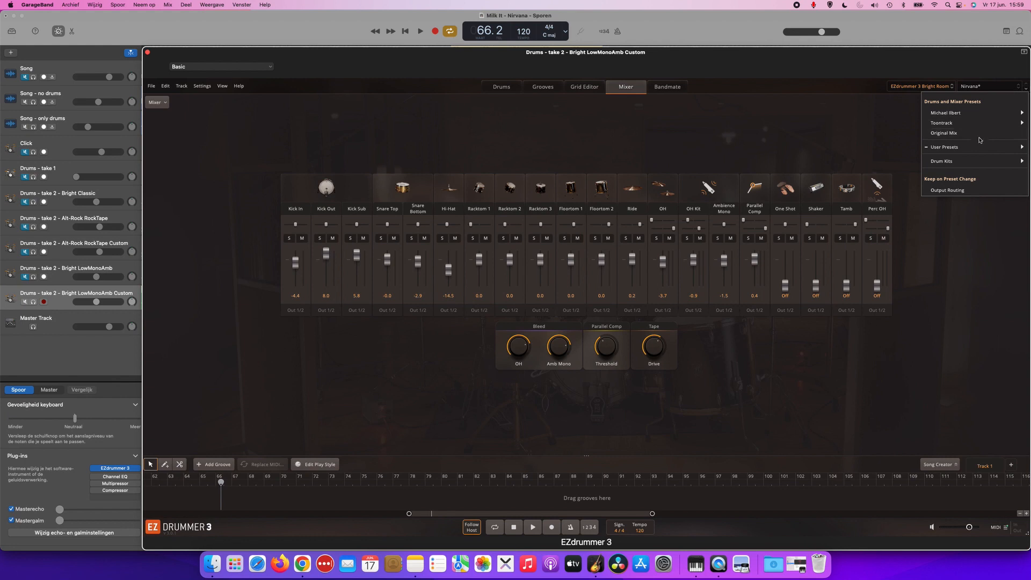
{"action": "mouse_move", "coordinate": [967, 146]}
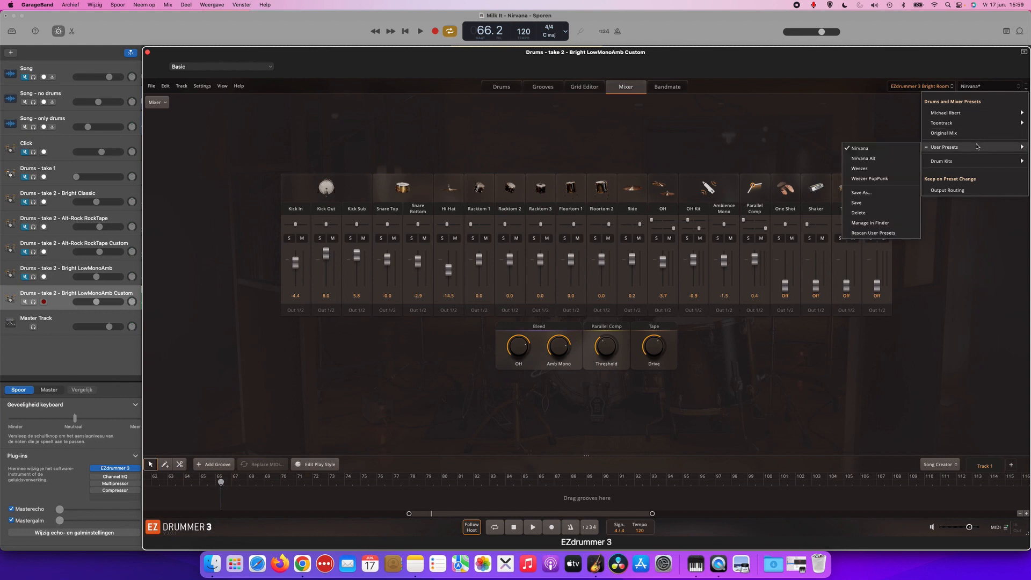
{"action": "left_click", "coordinate": [502, 86]}
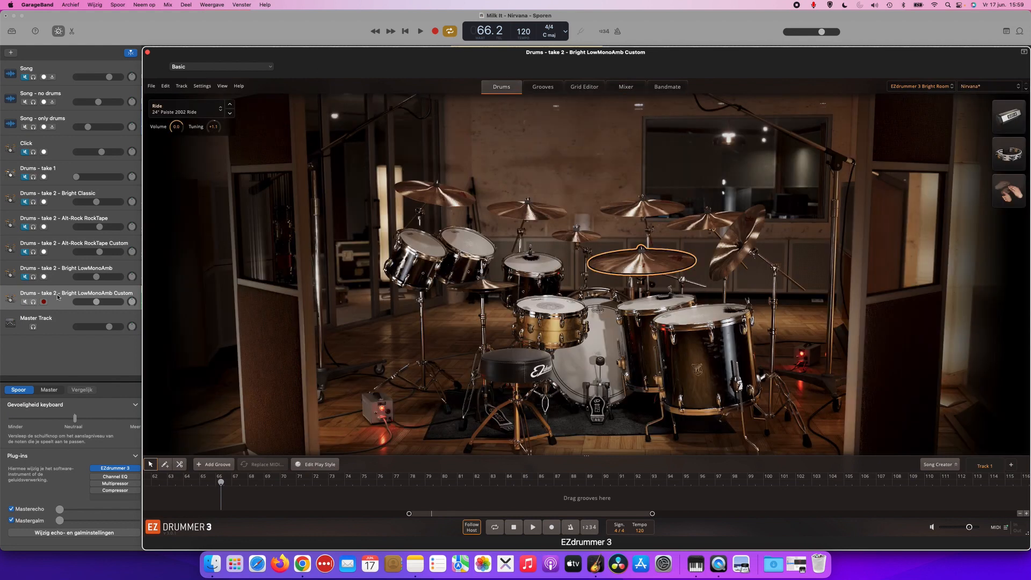
Play the cycled section in the full mix, and again with Drums - take 2 - Bright LowMonoAmb Custom soloed.
{"action": "key", "text": "space"}
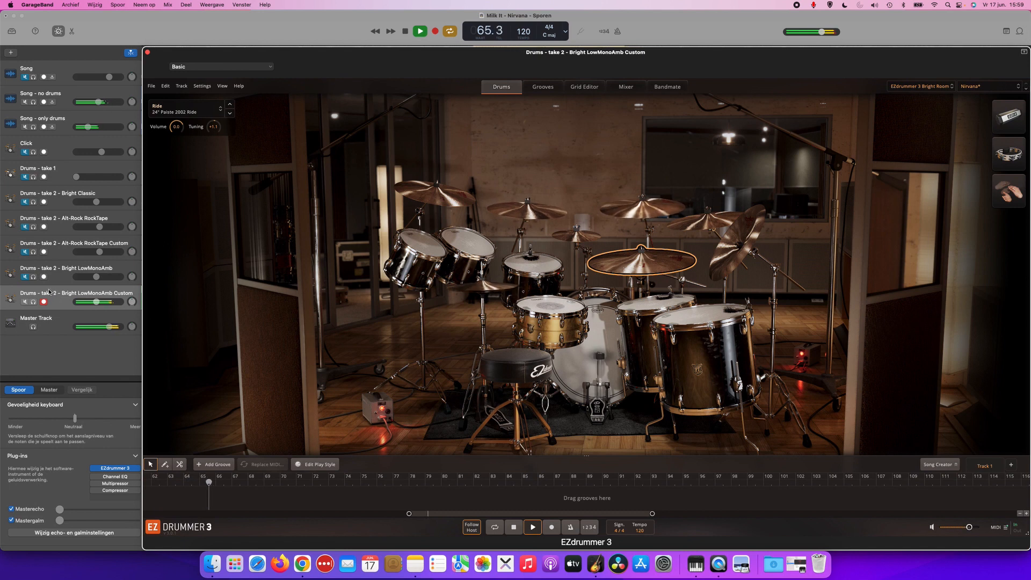
{"action": "key", "text": "space"}
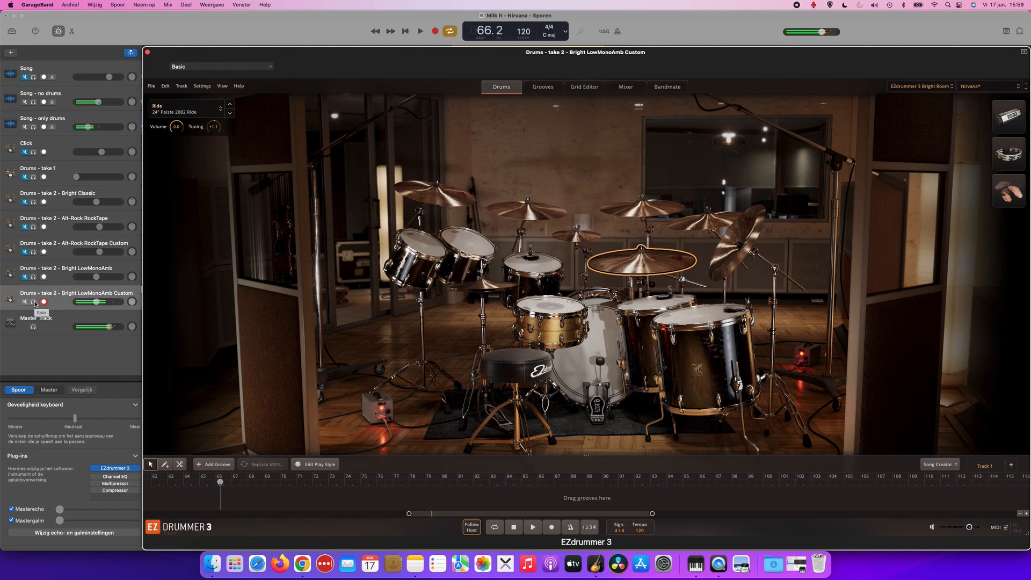
{"action": "left_click", "coordinate": [35, 304]}
{"action": "key", "text": "space"}
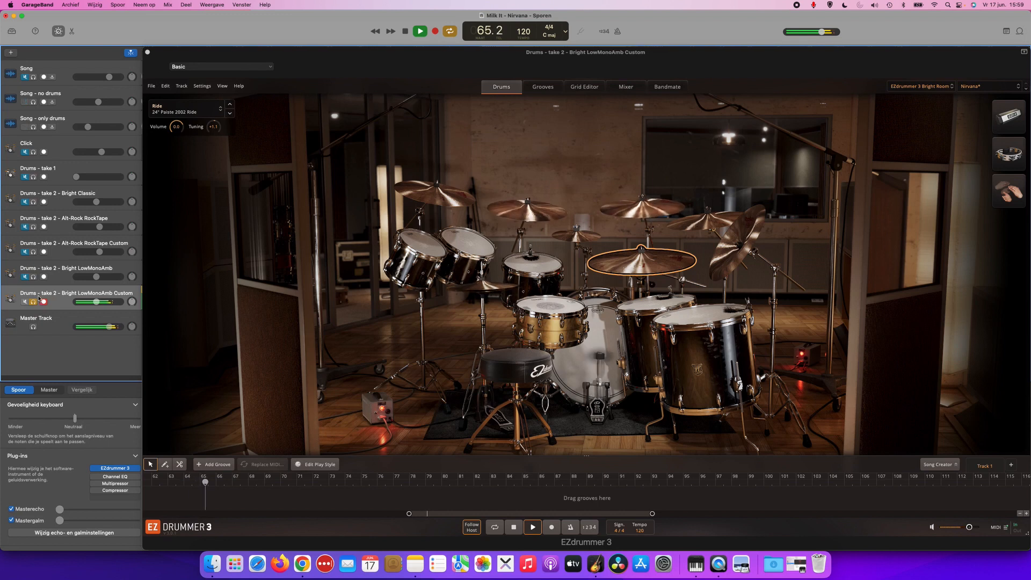
{"action": "key", "text": "space"}
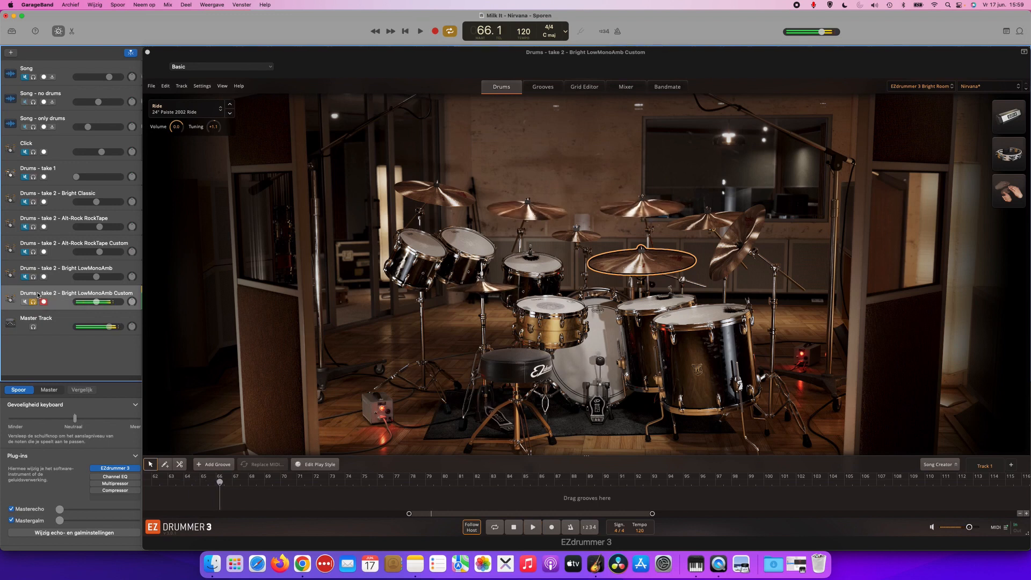
Solo Drums - take 2 - Bright LowMonoAmb and play the cycled section with its drum kit shown.
{"action": "left_click", "coordinate": [59, 283]}
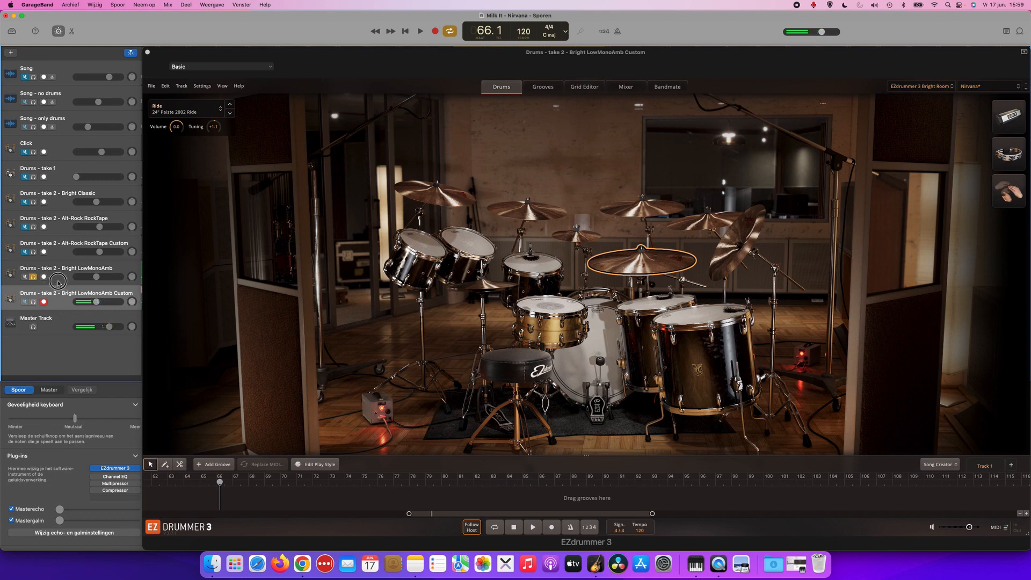
{"action": "key", "text": "space"}
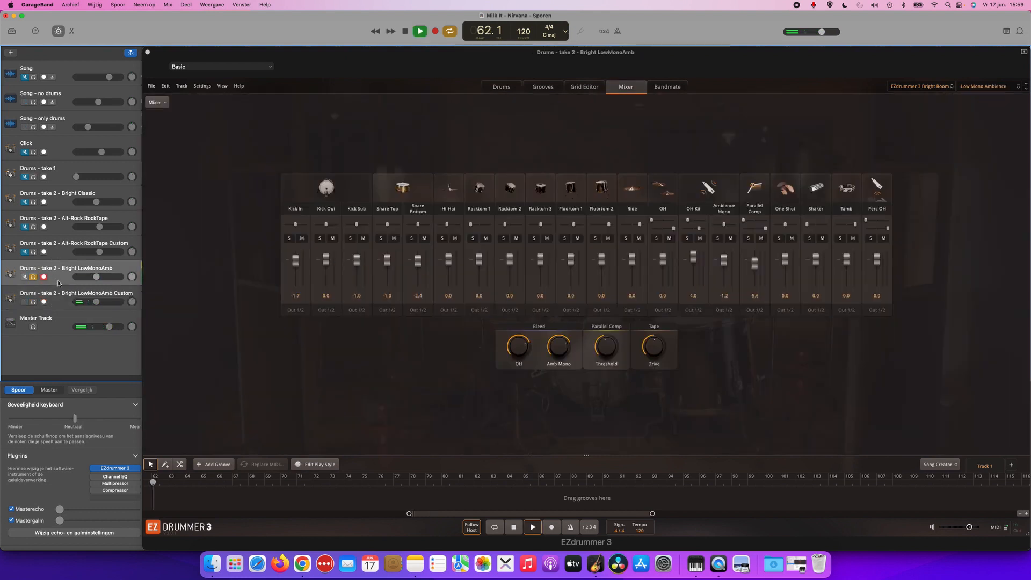
{"action": "left_click", "coordinate": [501, 88]}
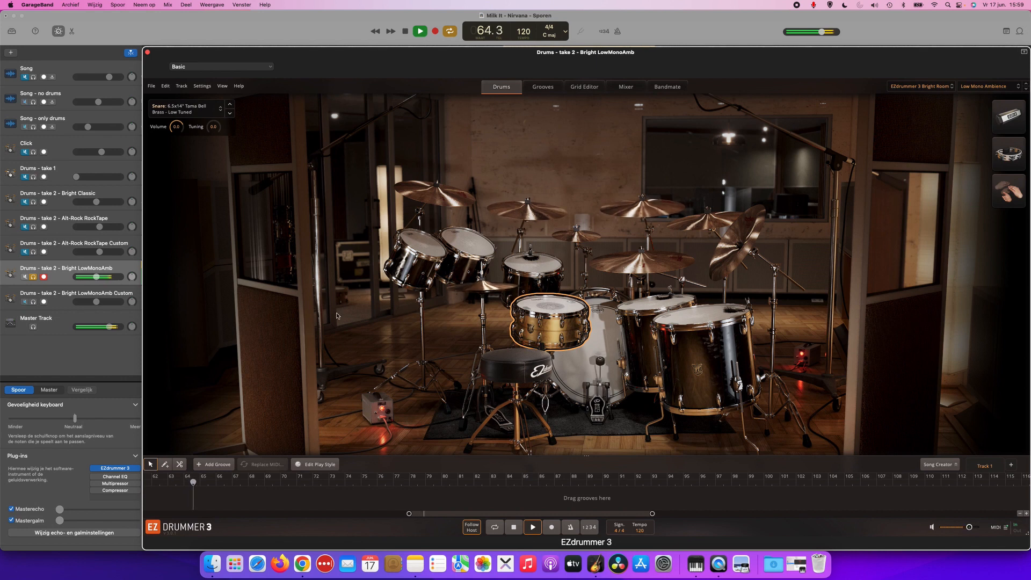
{"action": "key", "text": "space"}
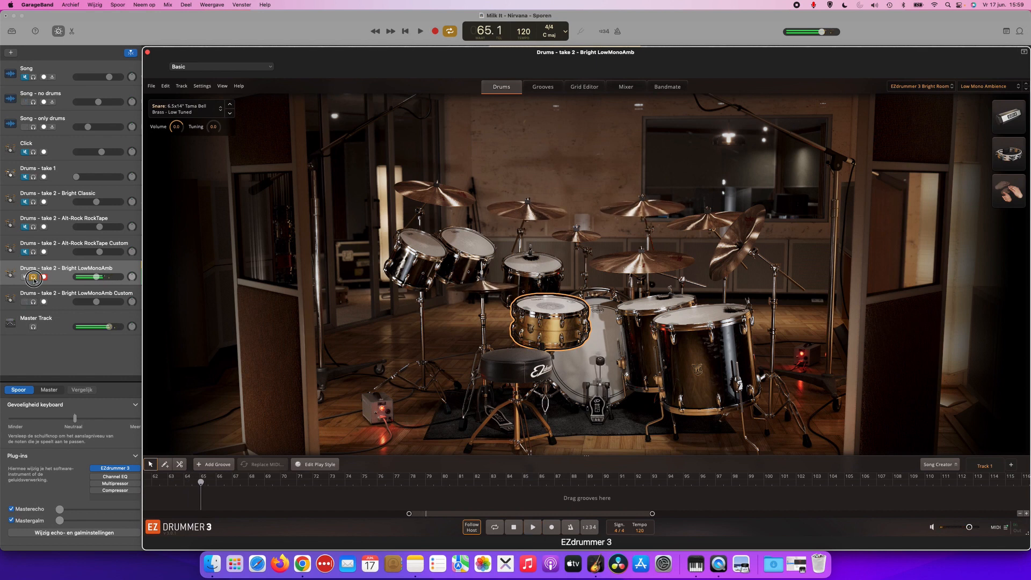
Return to Drums - take 2 - Bright LowMonoAmb Custom, and play the cycled section with only Song soloed for comparison.
{"action": "left_click", "coordinate": [36, 299]}
{"action": "left_click", "coordinate": [84, 292]}
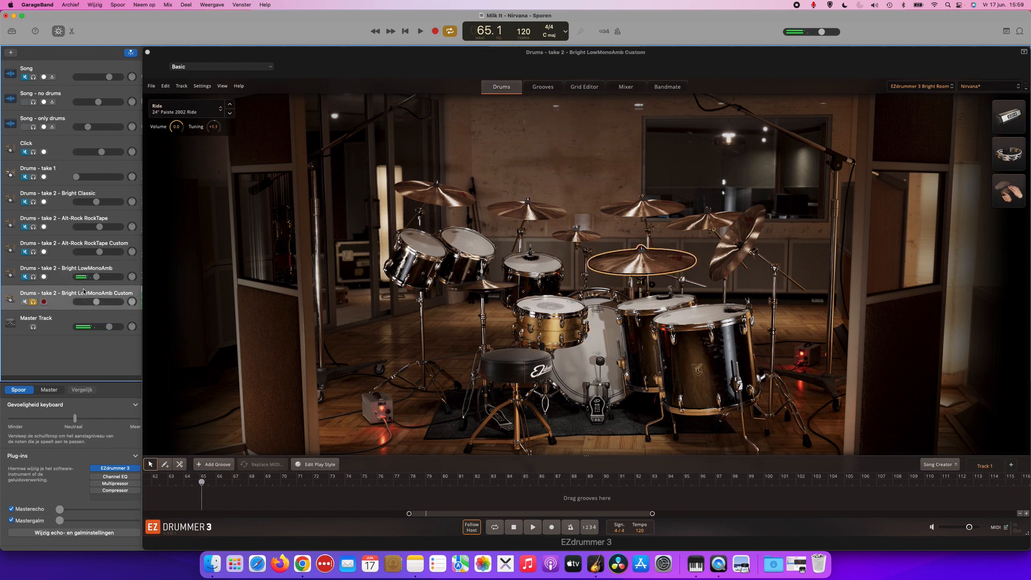
{"action": "left_click", "coordinate": [33, 302]}
{"action": "key", "text": "space"}
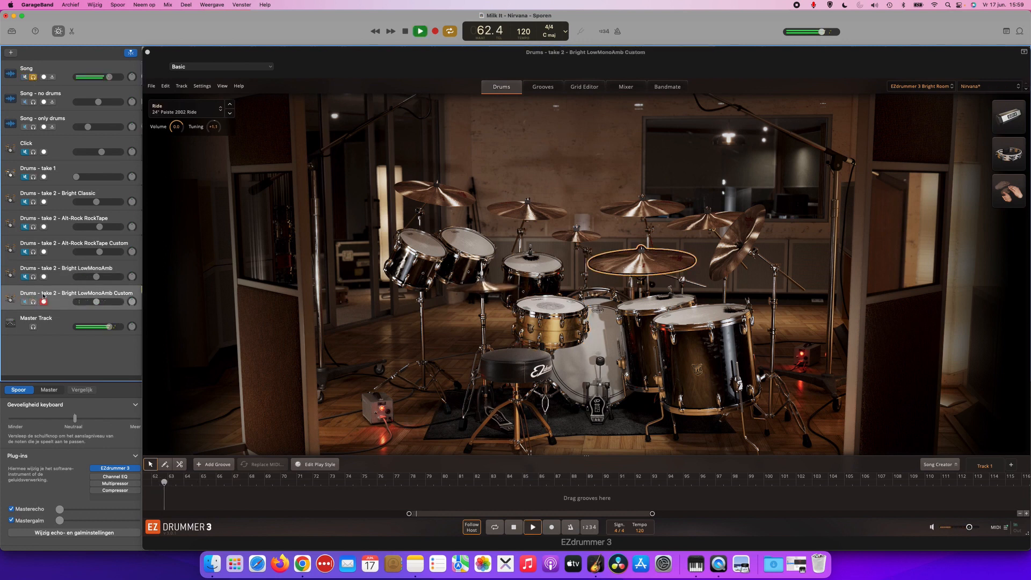
{"action": "key", "text": "space"}
{"action": "left_click", "coordinate": [35, 80]}
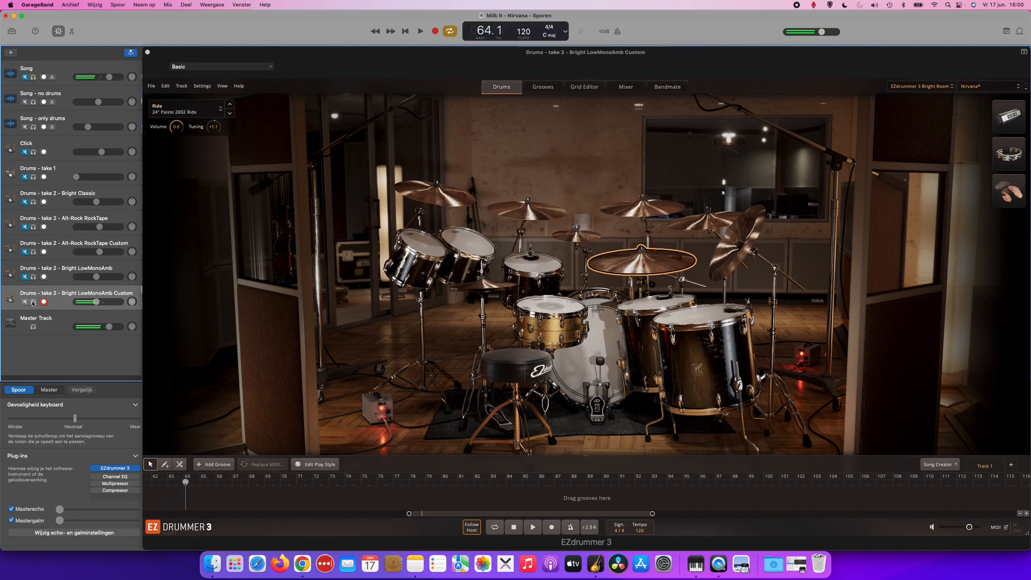
Play the cycled section with the stems and Bright LowMonoAmb Custom, and briefly view the Alt-Rock RockTape Custom kit for comparison.
{"action": "key", "text": "space"}
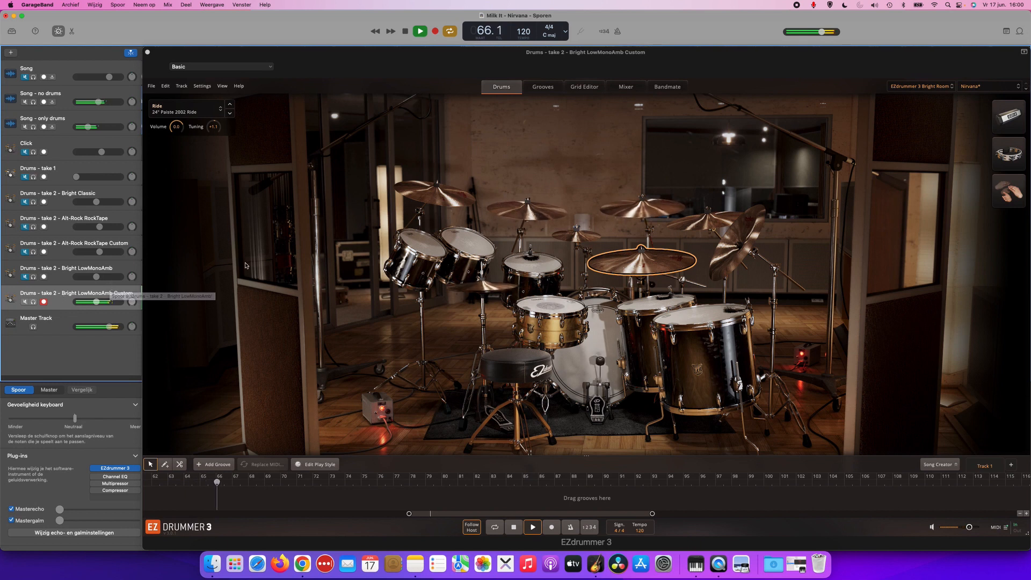
{"action": "key", "text": "space"}
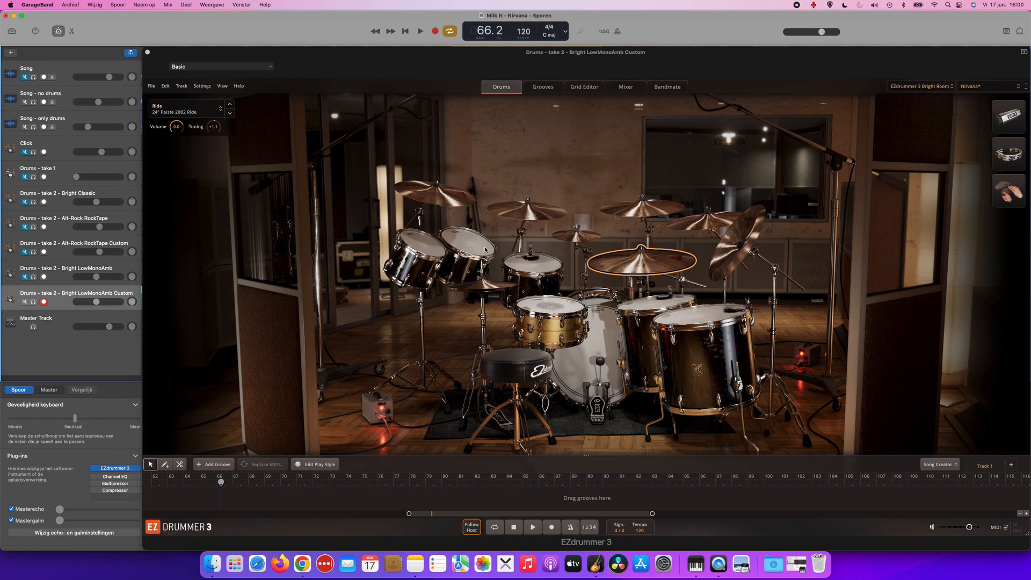
{"action": "left_click", "coordinate": [67, 248]}
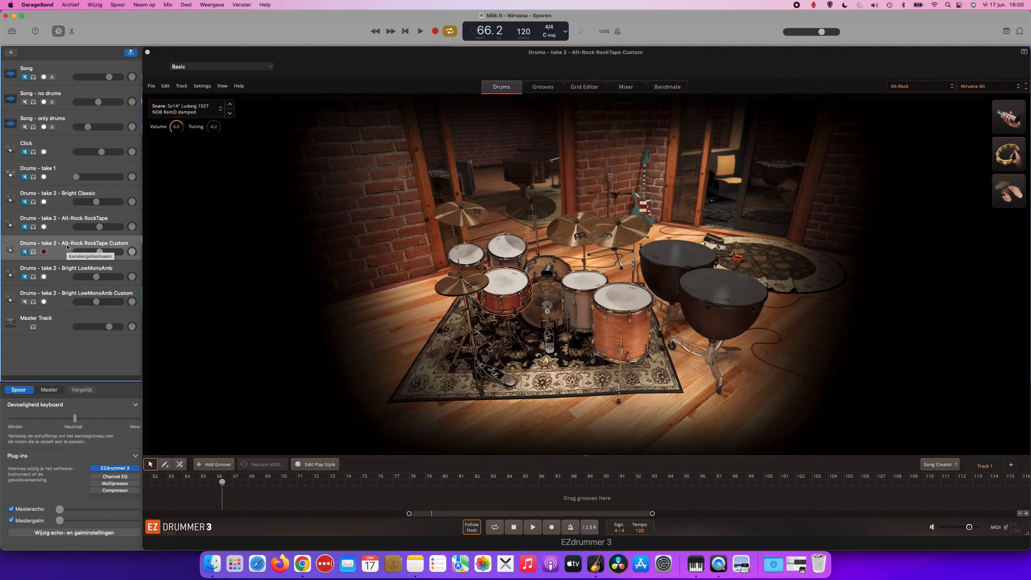
{"action": "left_click", "coordinate": [68, 294]}
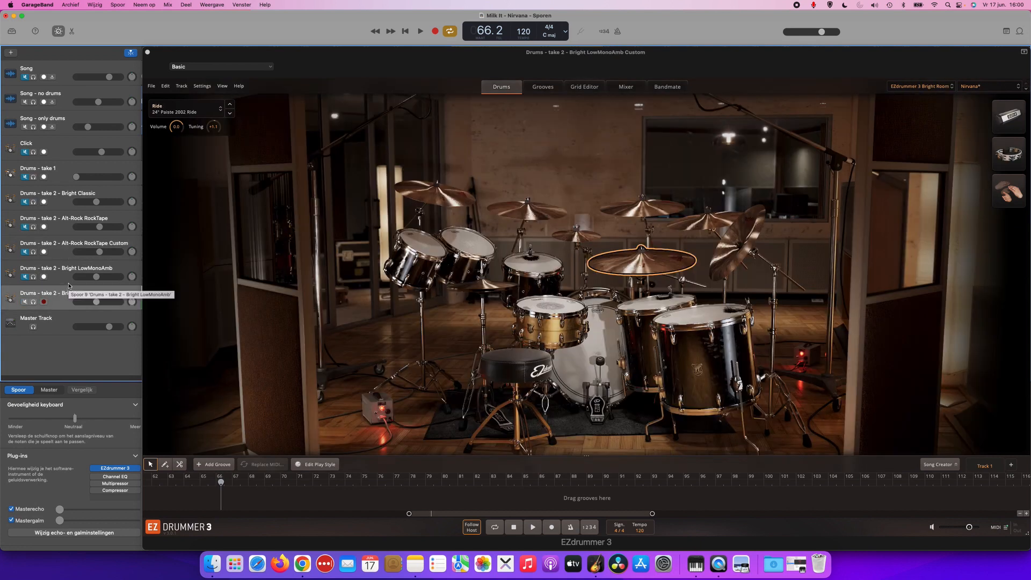